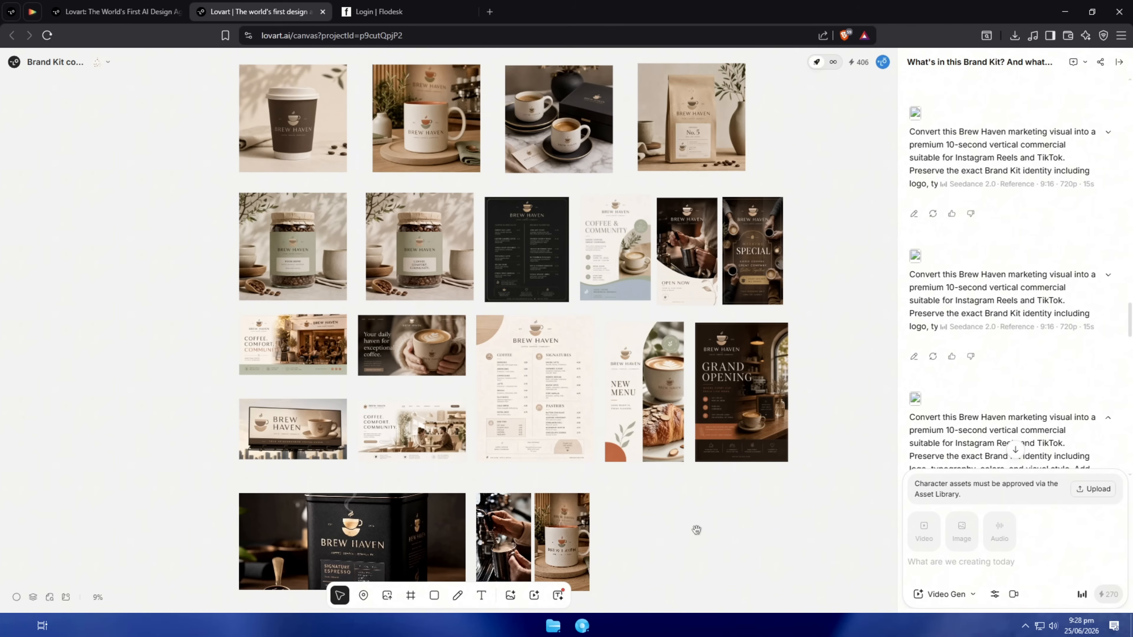
Look over the Brew Haven mockups, menus, social posts and banners on the canvas along with the chat history that produced them.
left_click_drag(767, 236, 761, 423)
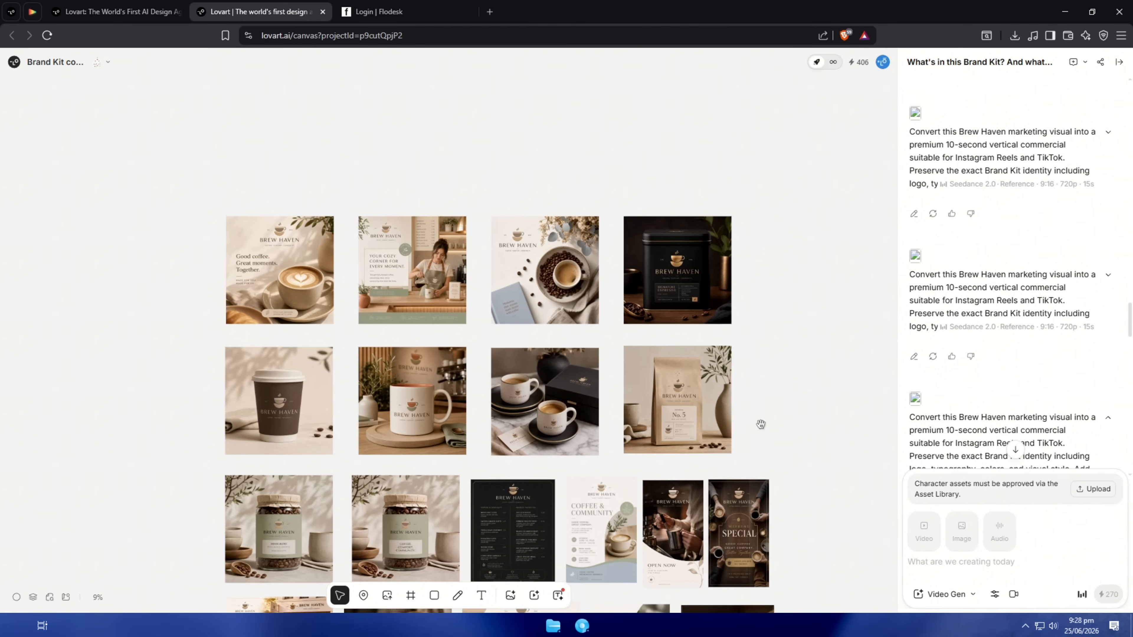
scroll(997, 326, "up", 20)
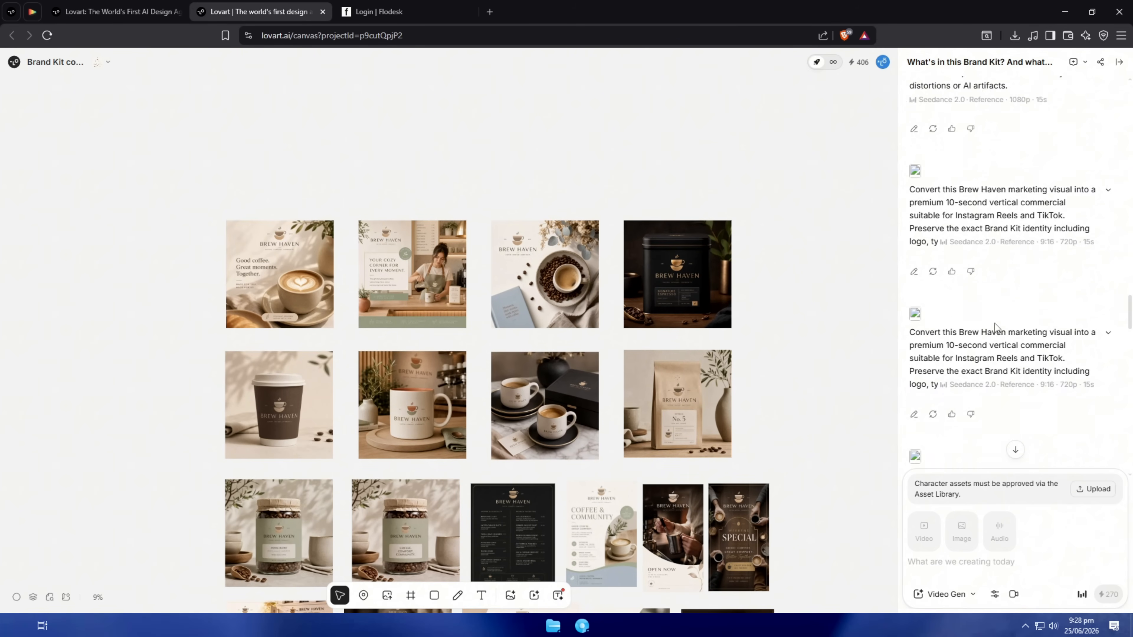
scroll(809, 318, "up", 1)
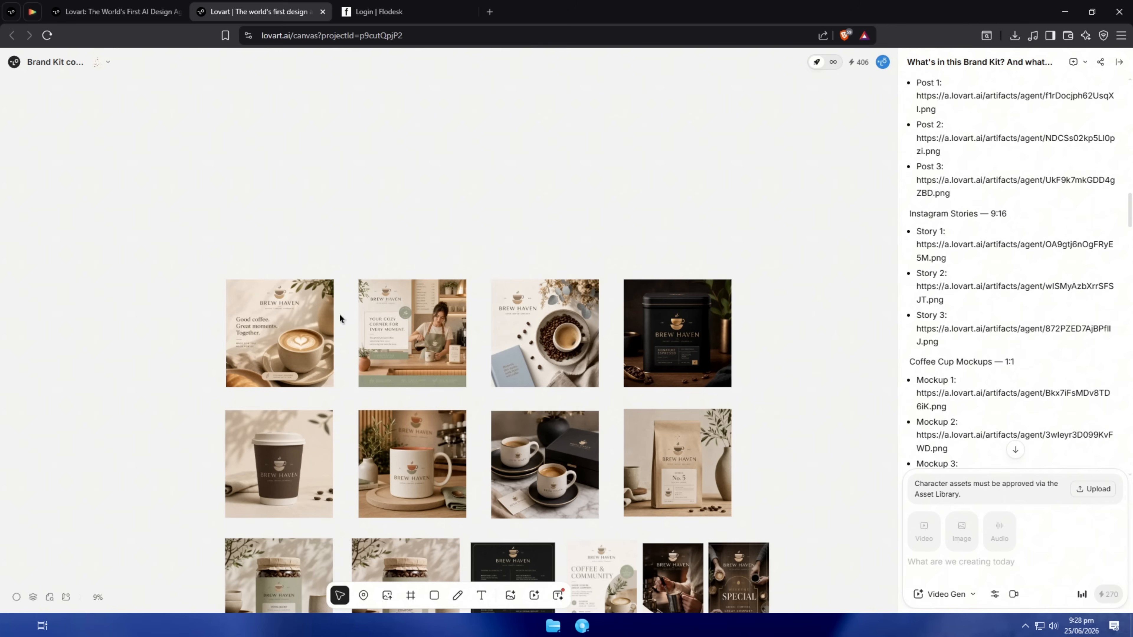
scroll(257, 332, "up", 5)
left_click_drag(354, 387, 219, 275)
left_click_drag(523, 319, 66, 355)
mouse_move(726, 450)
left_mouse_down()
mouse_move(549, 450)
mouse_move(583, 339)
left_mouse_up()
mouse_move(494, 495)
left_mouse_down()
mouse_move(599, 373)
mouse_move(790, 332)
mouse_move(856, 331)
left_mouse_up()
left_click_drag(292, 497, 584, 445)
left_click_drag(572, 506, 584, 274)
left_click_drag(573, 392, 455, 356)
scroll(544, 366, "down", 5)
scroll(552, 395, "down", 4)
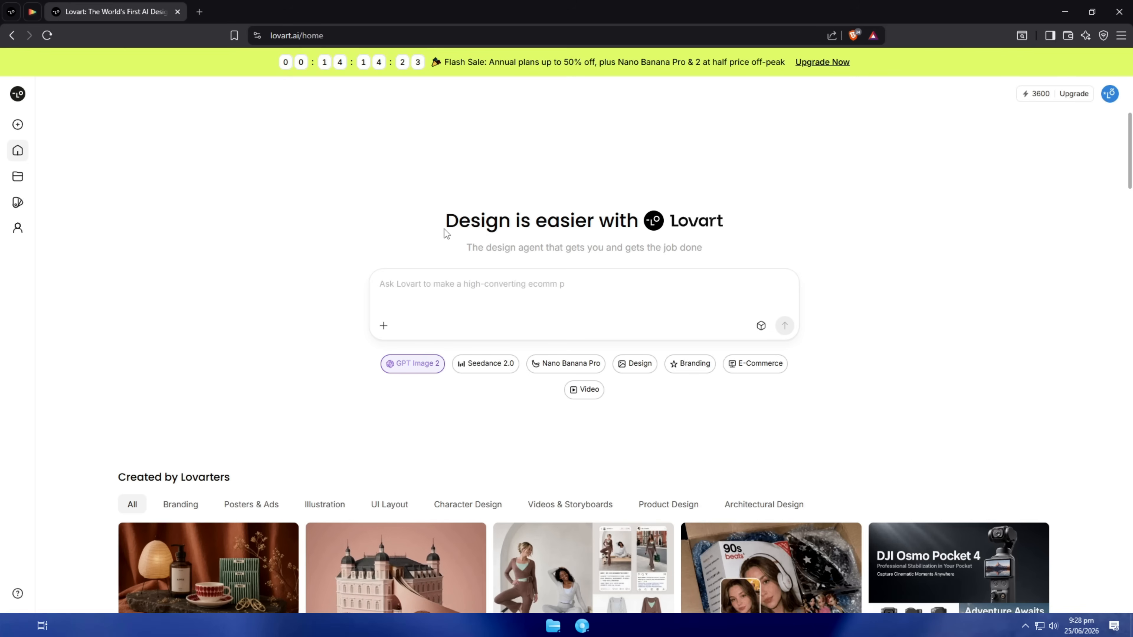
Submit a prompt for 3 premium Brew Haven logo concepts in minimal Scandinavian, luxury boutique and modern vintage artisan styles, with typography, brand colors and mockups.
left_click_drag(446, 231, 635, 226)
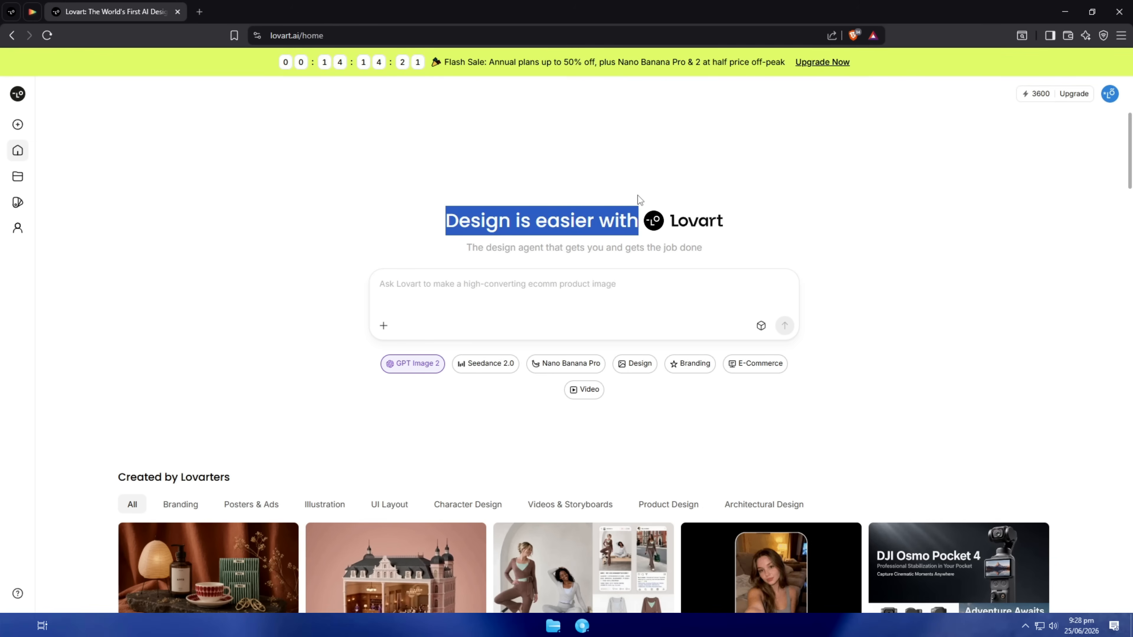
left_click(637, 188)
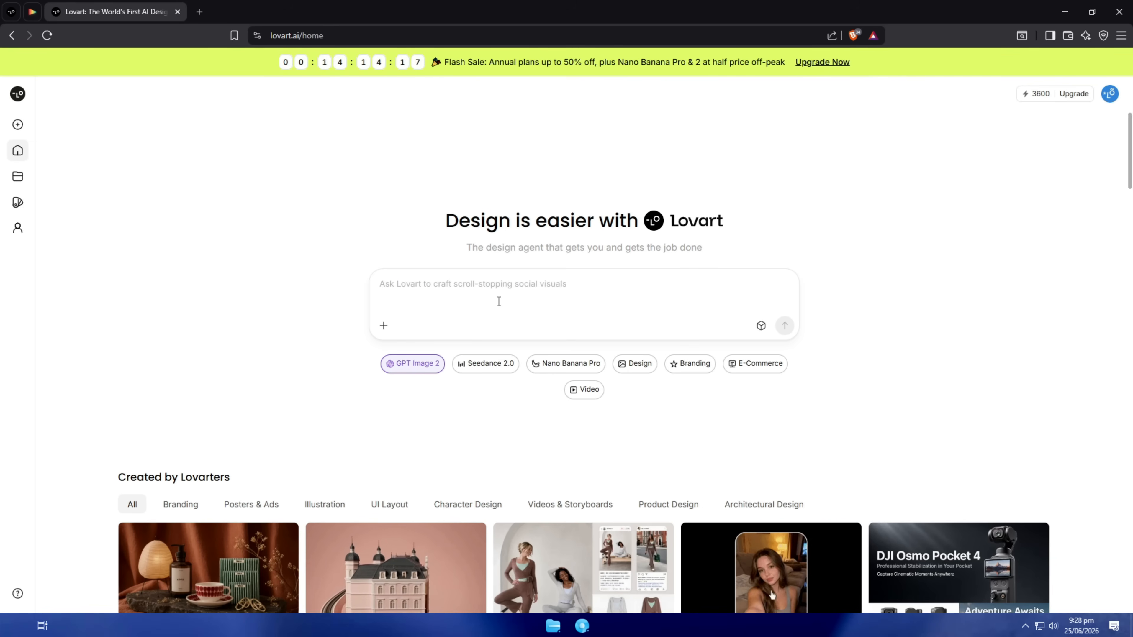
key("ctrl+v")
scroll(485, 307, "up", 5)
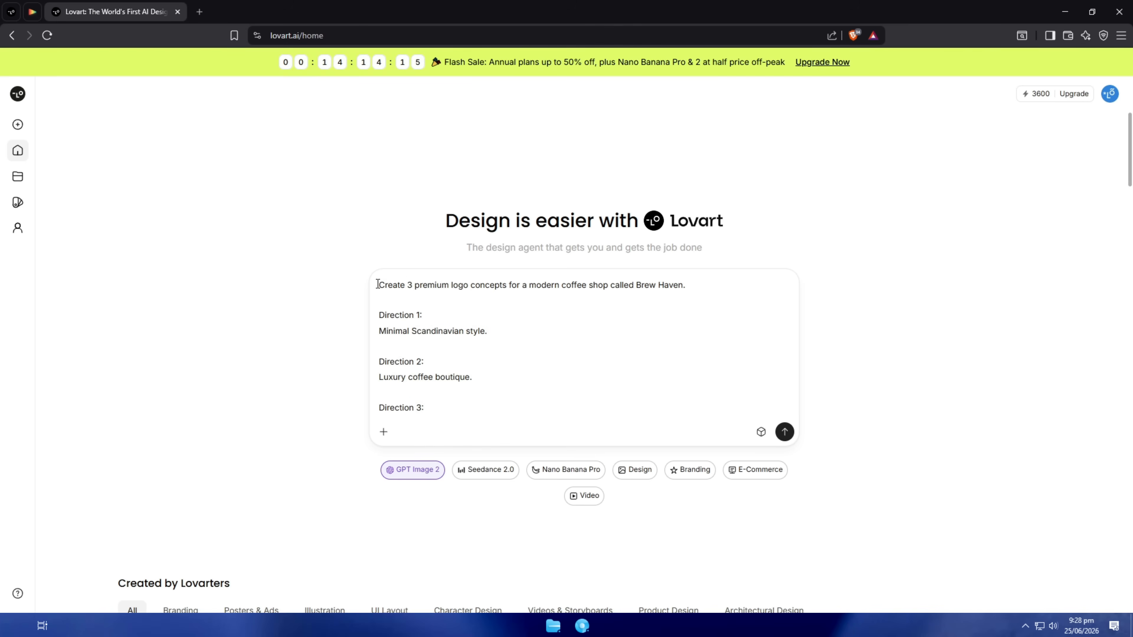
left_click_drag(377, 284, 669, 398)
left_click(677, 397)
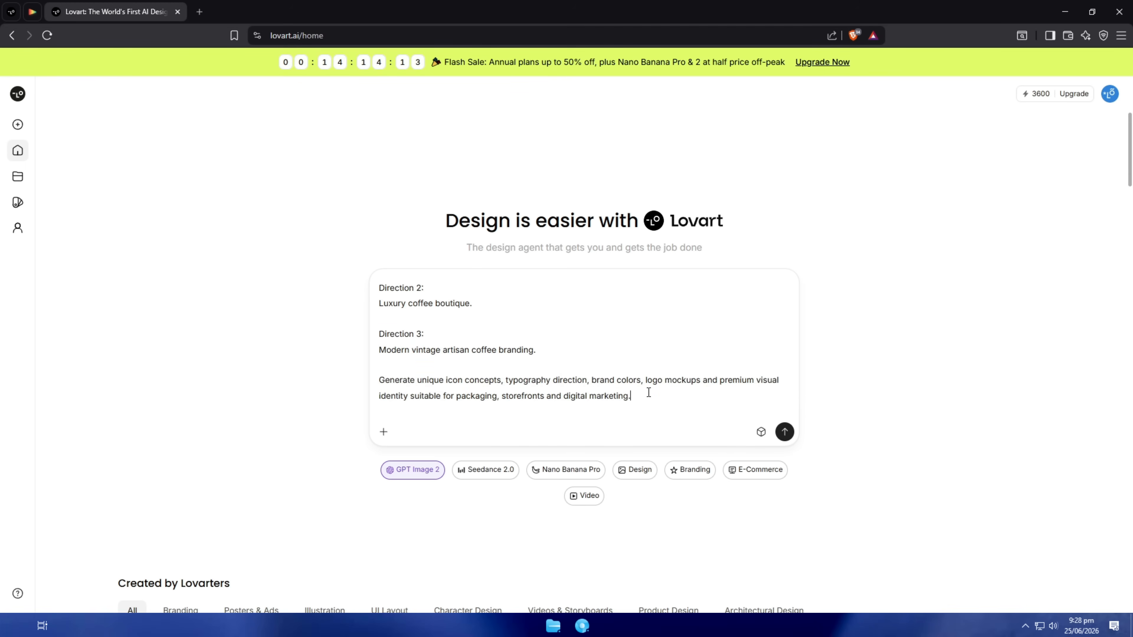
scroll(648, 378, "up", 2)
left_click(785, 431)
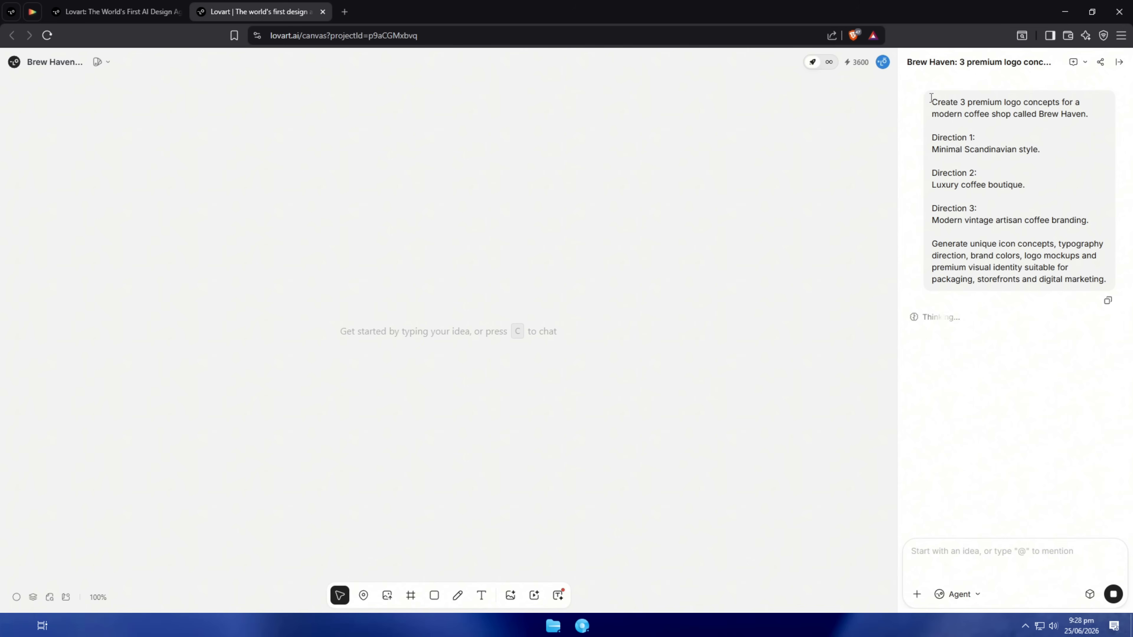
left_click_drag(931, 98, 1054, 91)
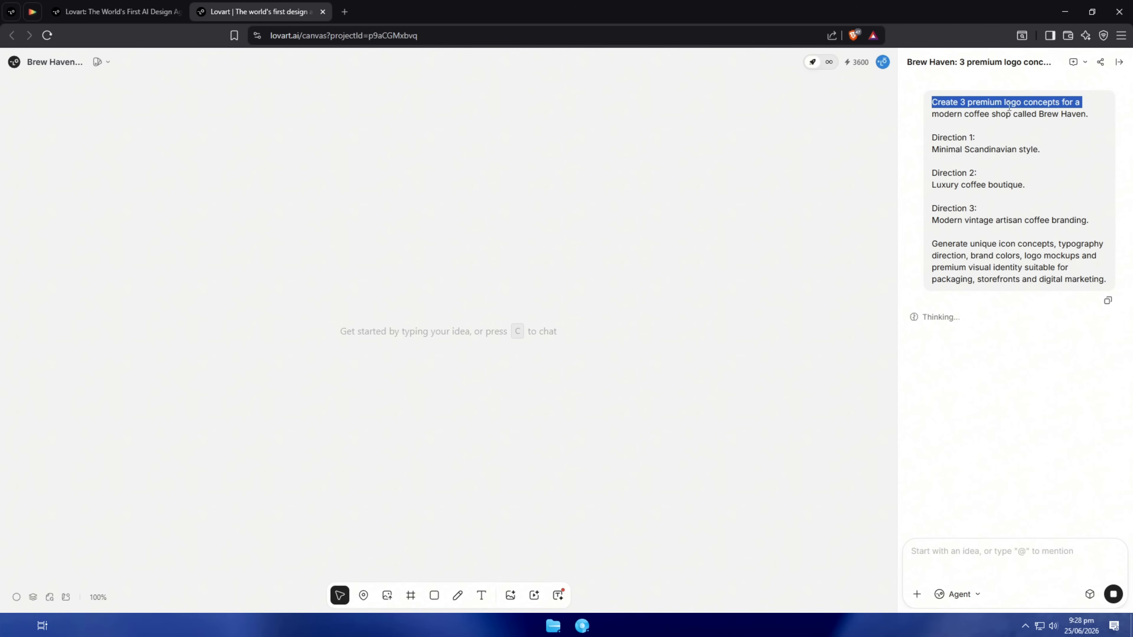
left_click(934, 114)
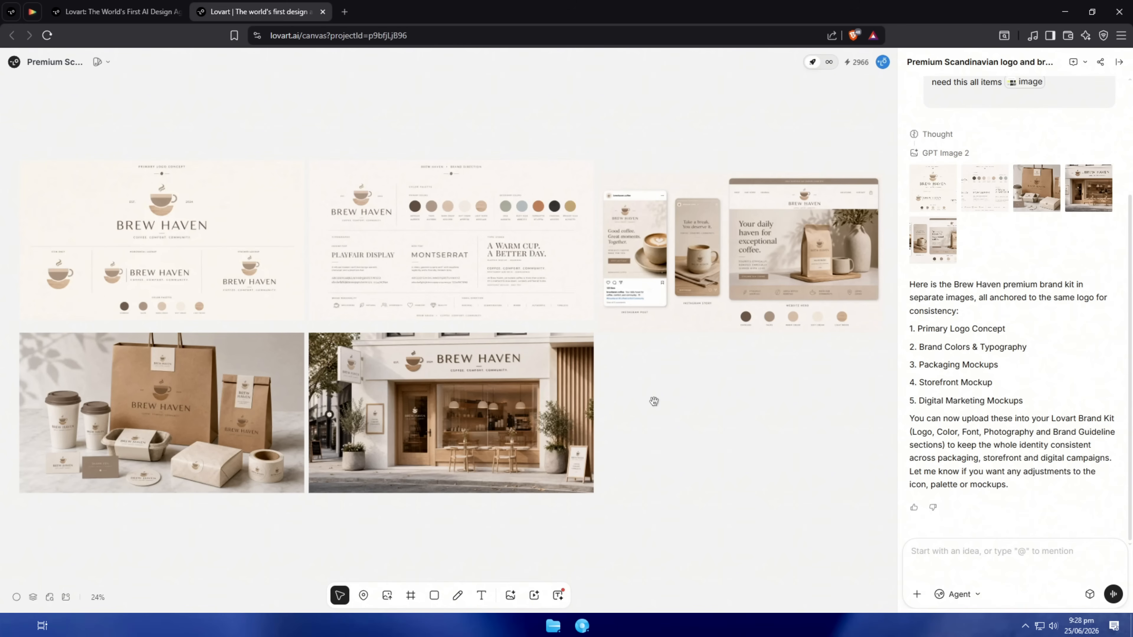
Examine the generated Brew Haven primary logo concept, brand direction and digital marketing boards up close.
left_click_drag(653, 401, 824, 462)
scroll(647, 401, "up", 2)
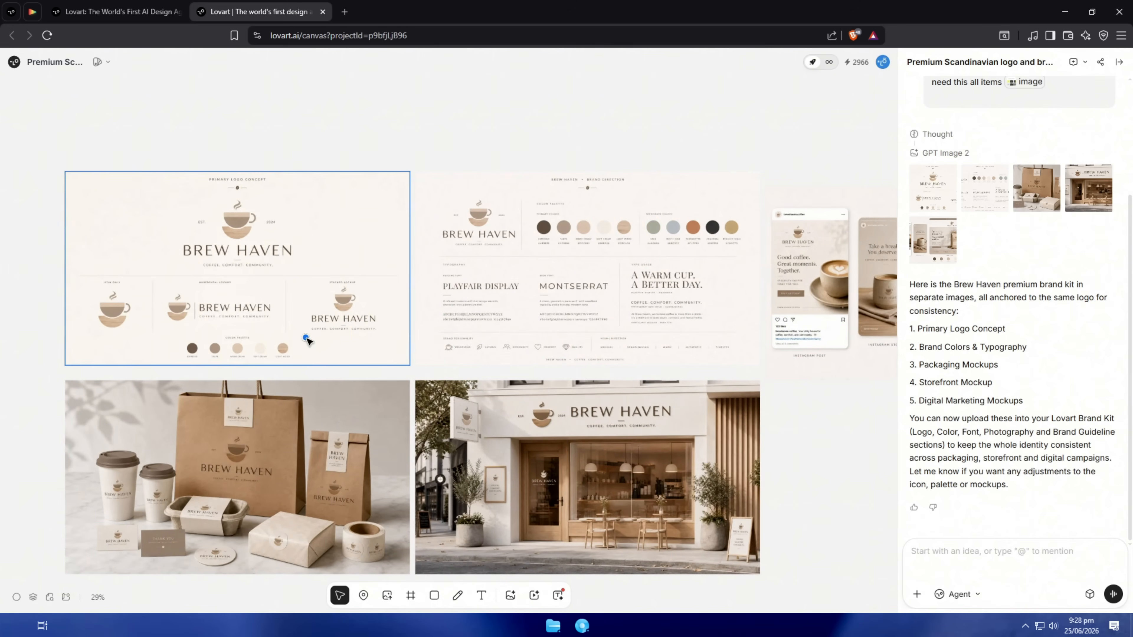
scroll(306, 339, "up", 3)
left_click_drag(319, 381, 385, 414)
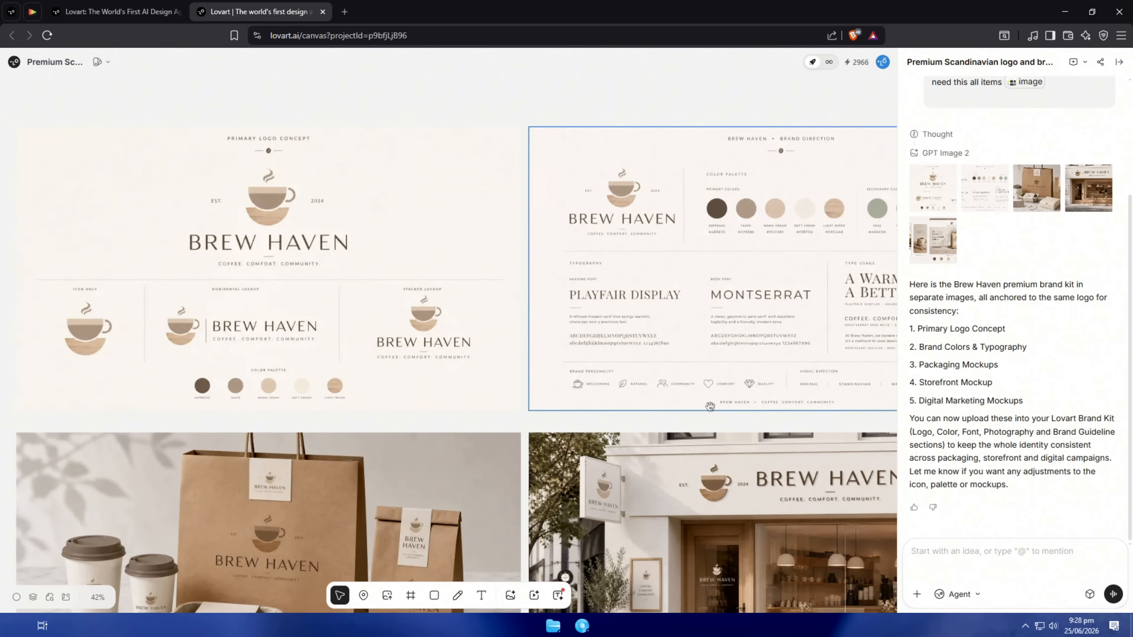
left_click_drag(710, 407, 394, 411)
left_click_drag(856, 467, 551, 496)
Inspect the storefront and packaging mockups and compare them with the logo concept board.
left_click(470, 392)
left_click_drag(470, 496, 596, 410)
left_click_drag(594, 492, 739, 395)
left_click(487, 440)
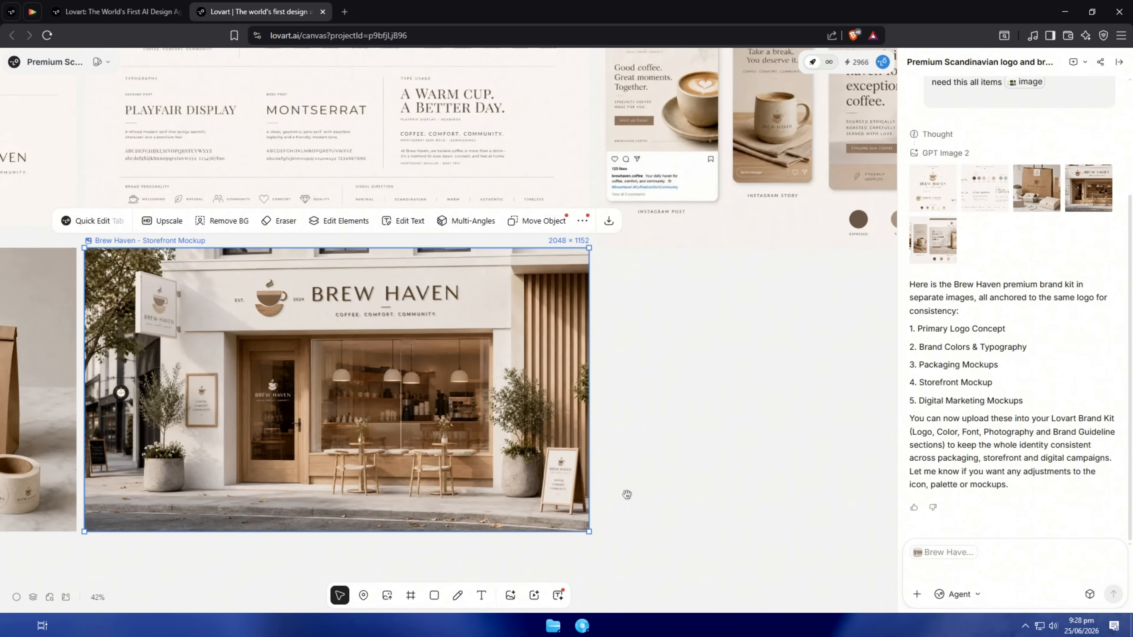
scroll(624, 493, "left", 5)
left_click(329, 480)
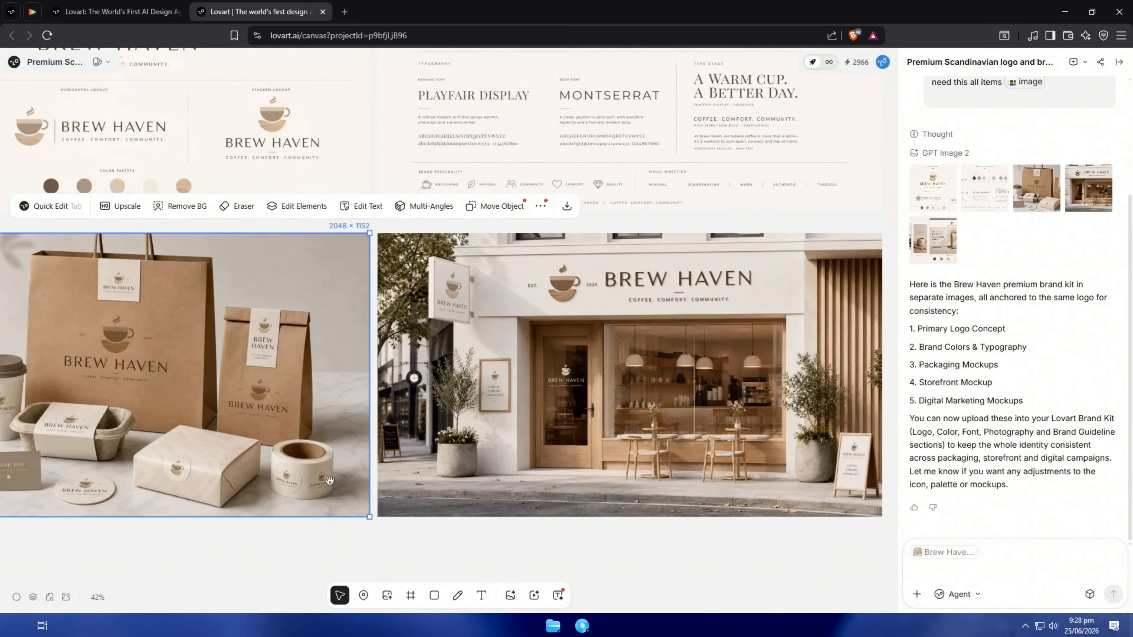
left_click_drag(217, 564, 454, 564)
left_click(49, 451)
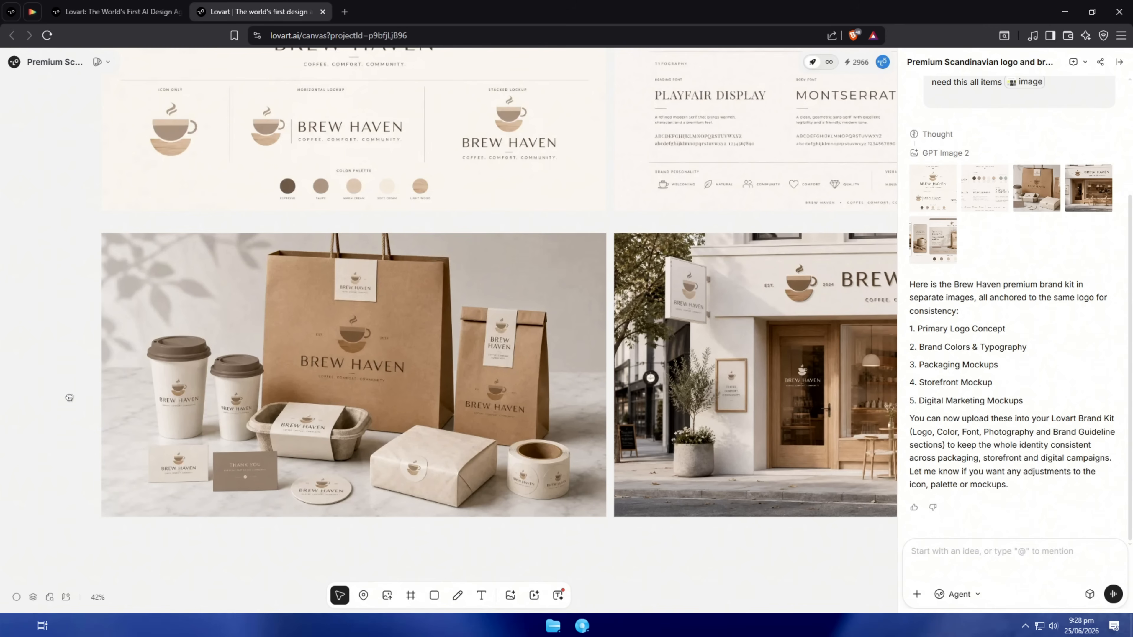
left_click_drag(66, 397, 39, 557)
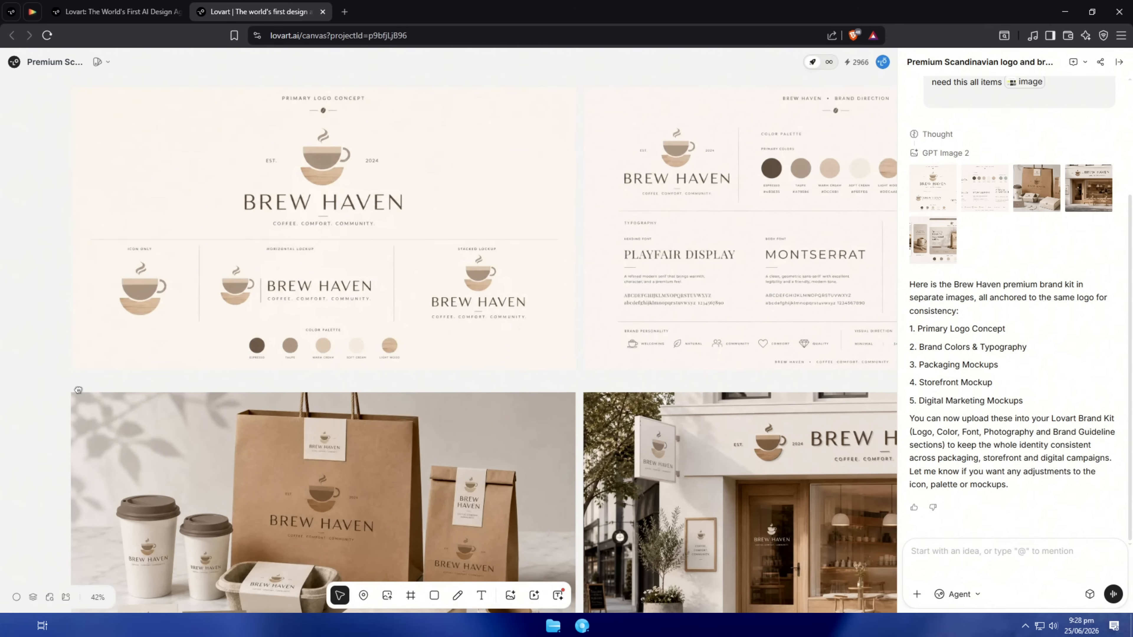
scroll(134, 385, "up", 1)
left_click(158, 382)
scroll(232, 394, "down", 2)
left_click_drag(232, 394, 183, 377)
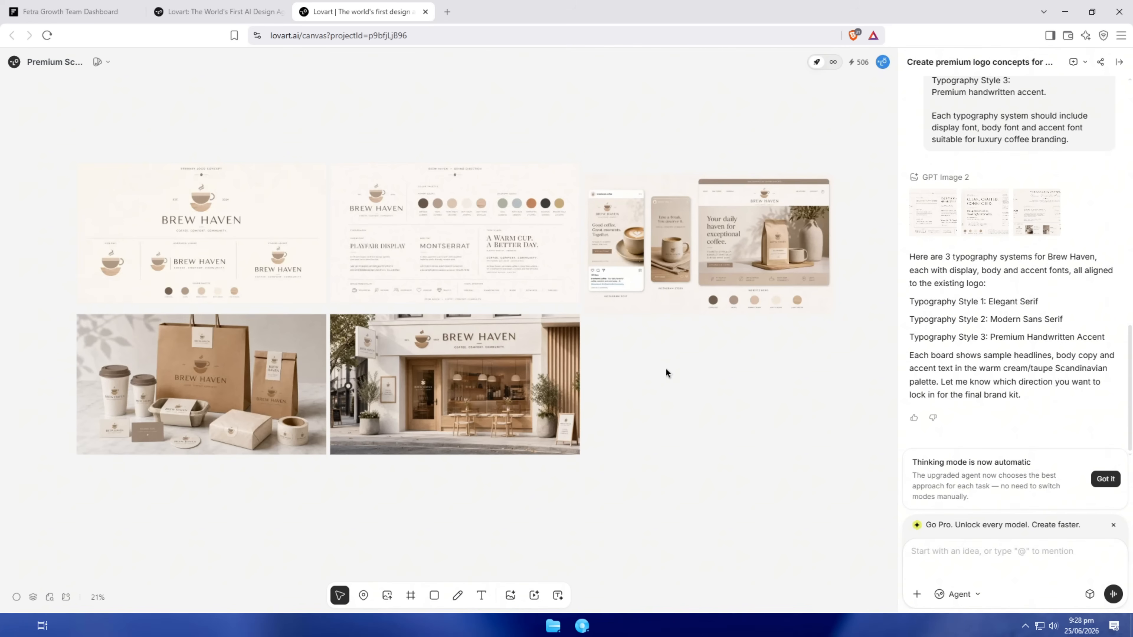
Generate a font described as "A premium phone style designed specially for a coffee brand." and place its LOVART sample beside the storefront mockup.
left_click(556, 594)
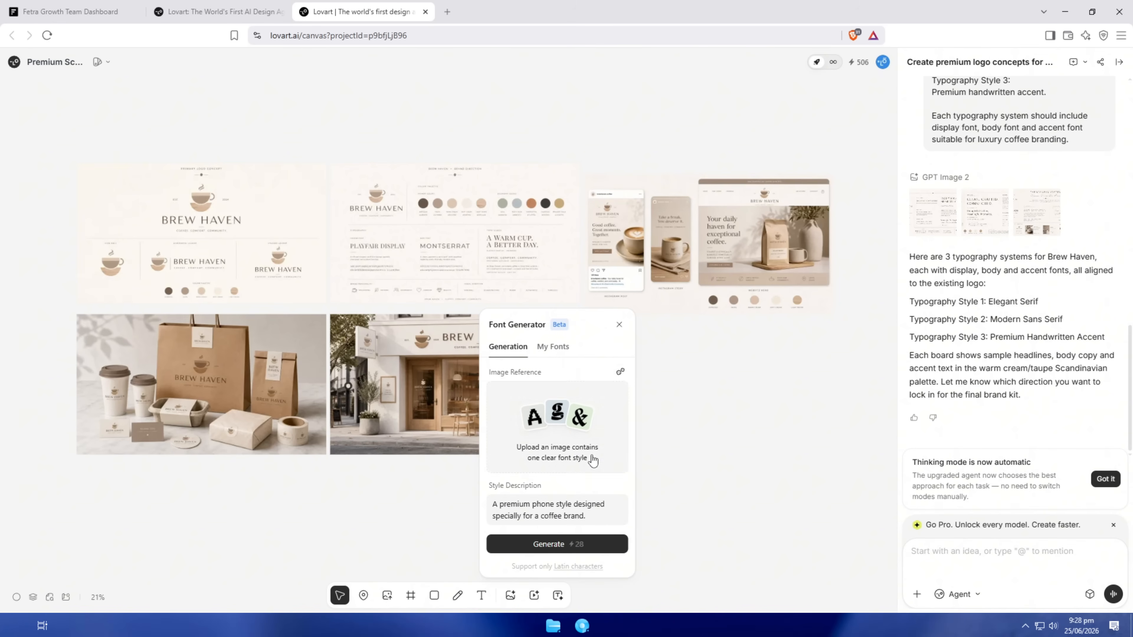
left_click(571, 543)
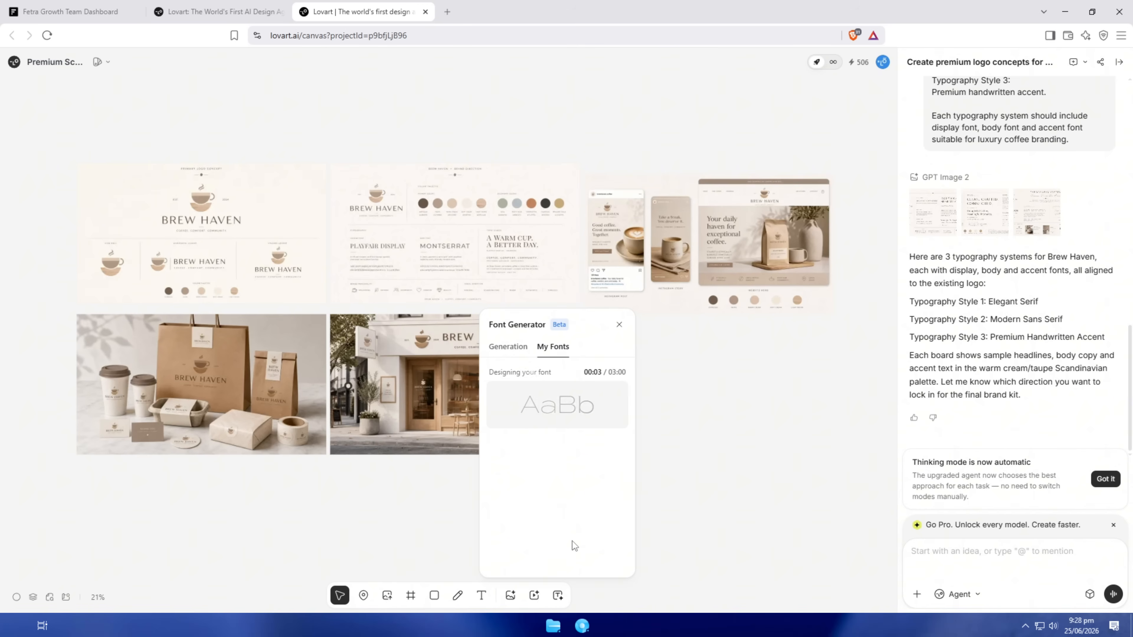
left_click_drag(544, 409, 857, 501)
left_click_drag(831, 458, 731, 397)
left_click(743, 459)
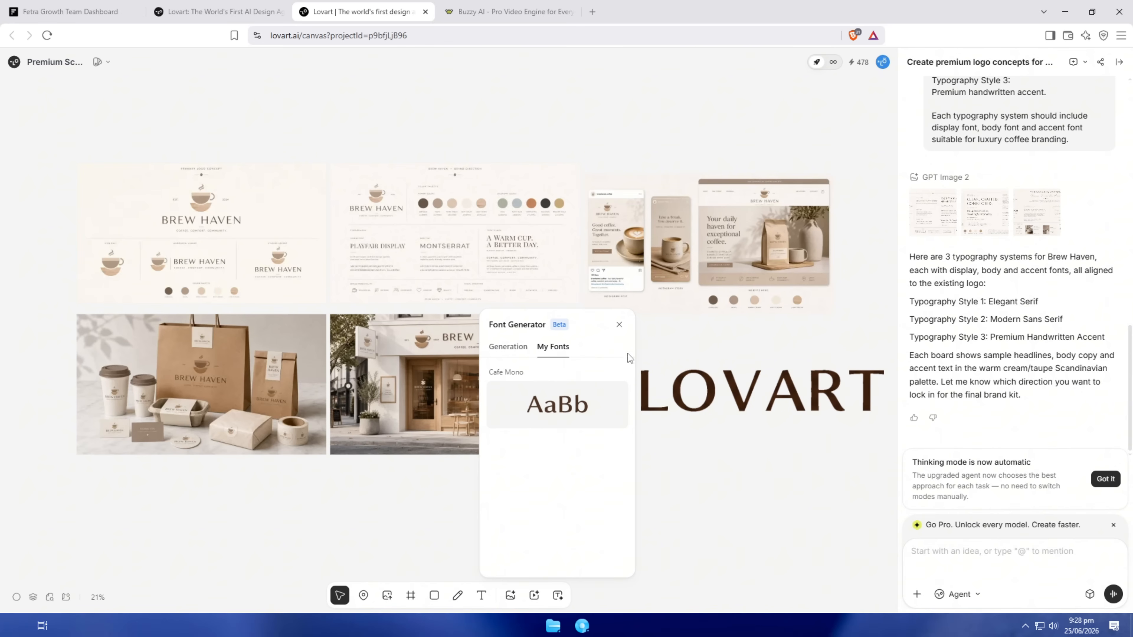
left_click(619, 325)
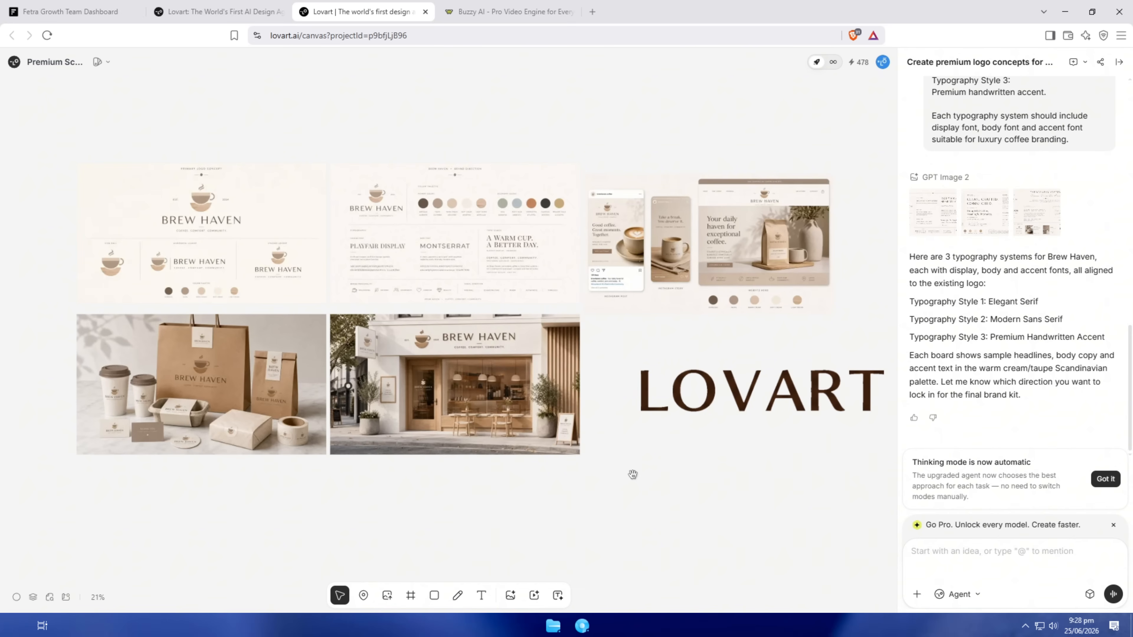
Reposition the LOVART sample text in the empty area next to the storefront mockup and inspect its lettering.
left_click_drag(633, 473, 454, 473)
left_click_drag(531, 397, 494, 384)
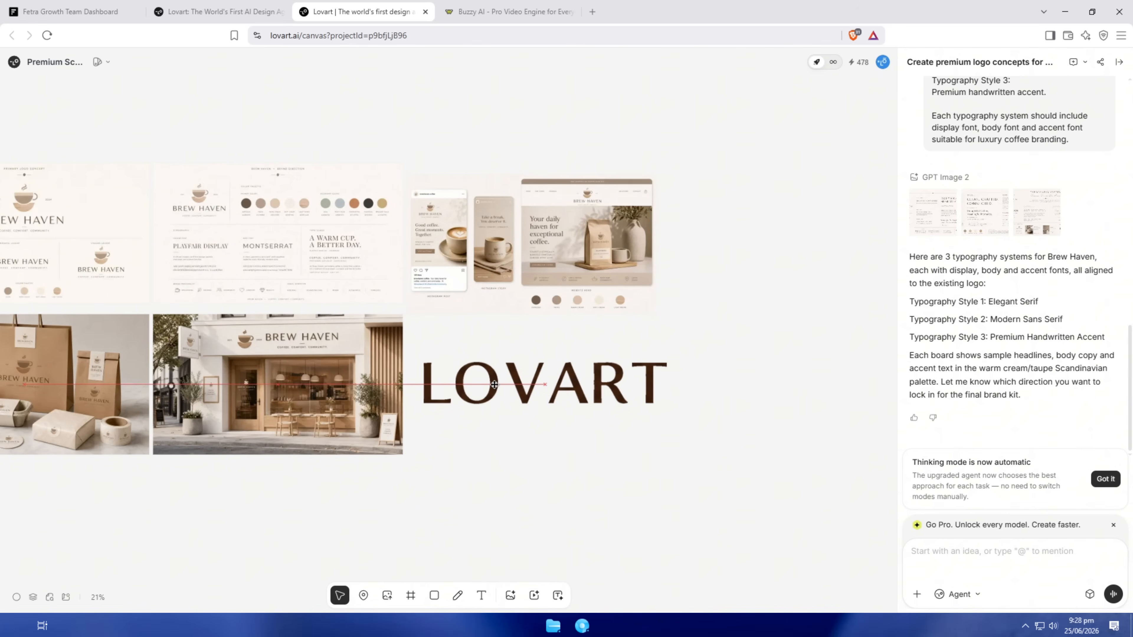
left_click(499, 461)
left_click(541, 392)
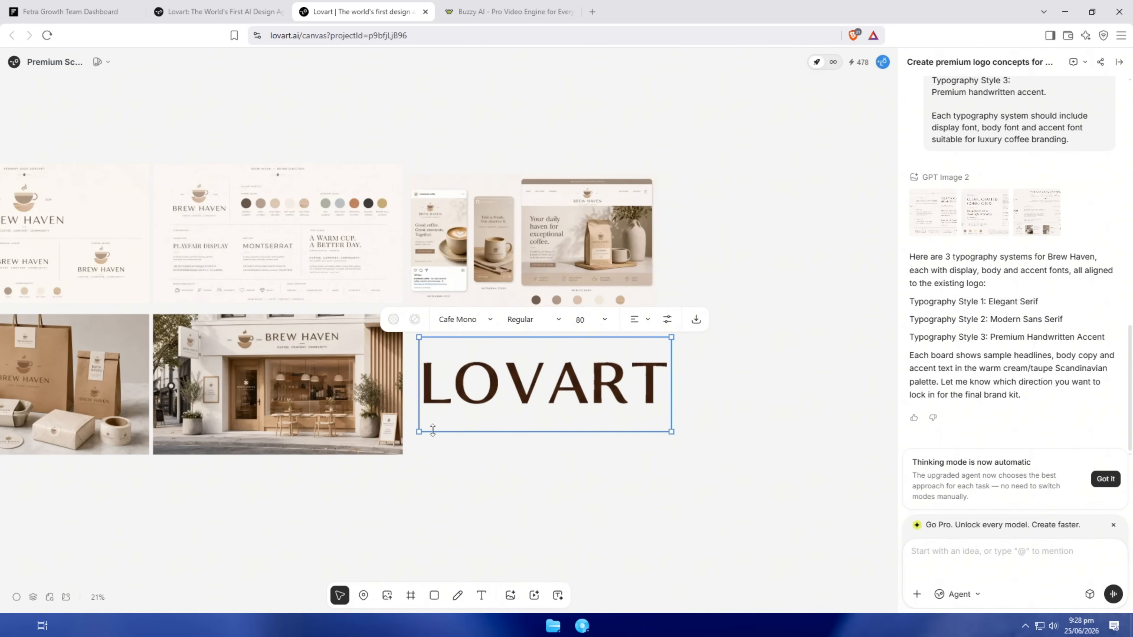
left_click_drag(401, 466, 461, 466)
double_click(645, 406)
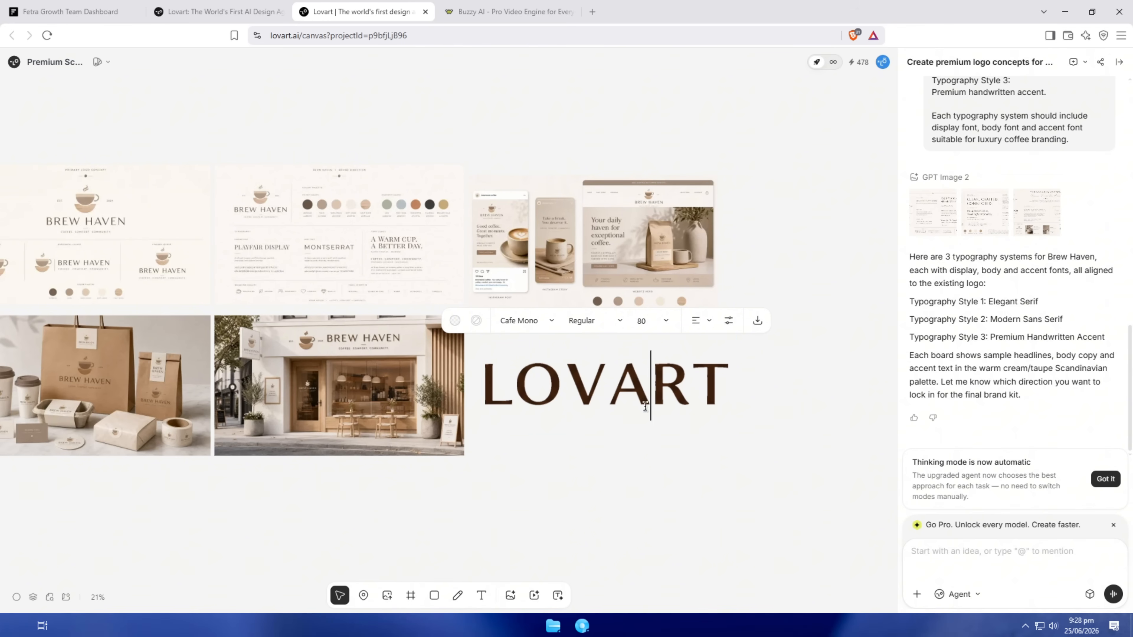
left_click(581, 472)
left_click_drag(575, 424, 620, 397)
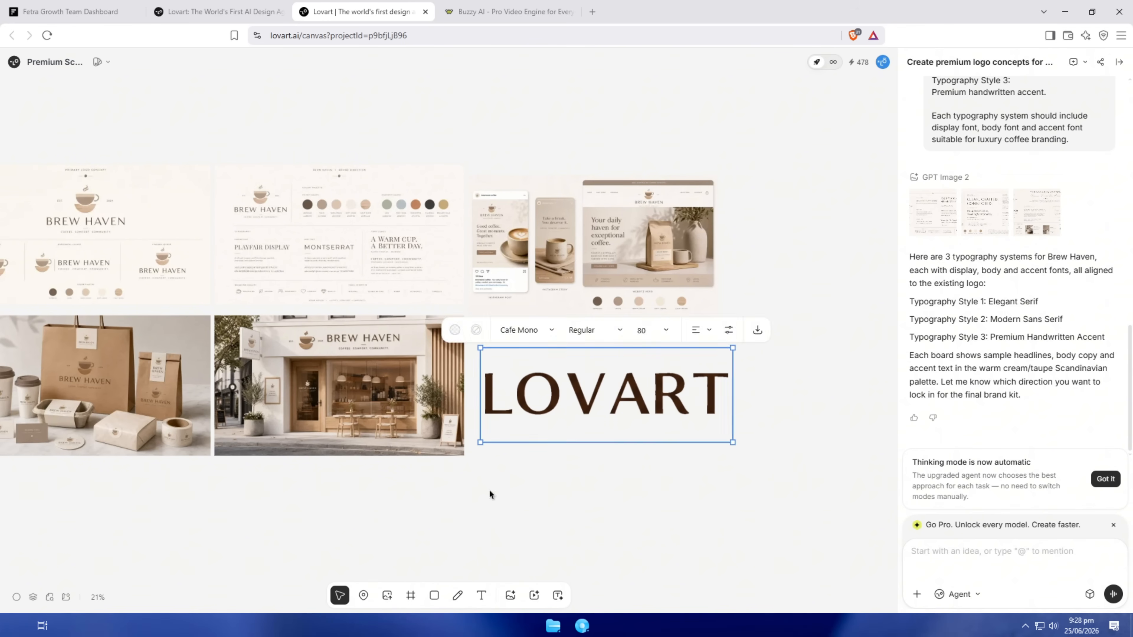
left_click(488, 489)
left_click_drag(416, 490, 512, 503)
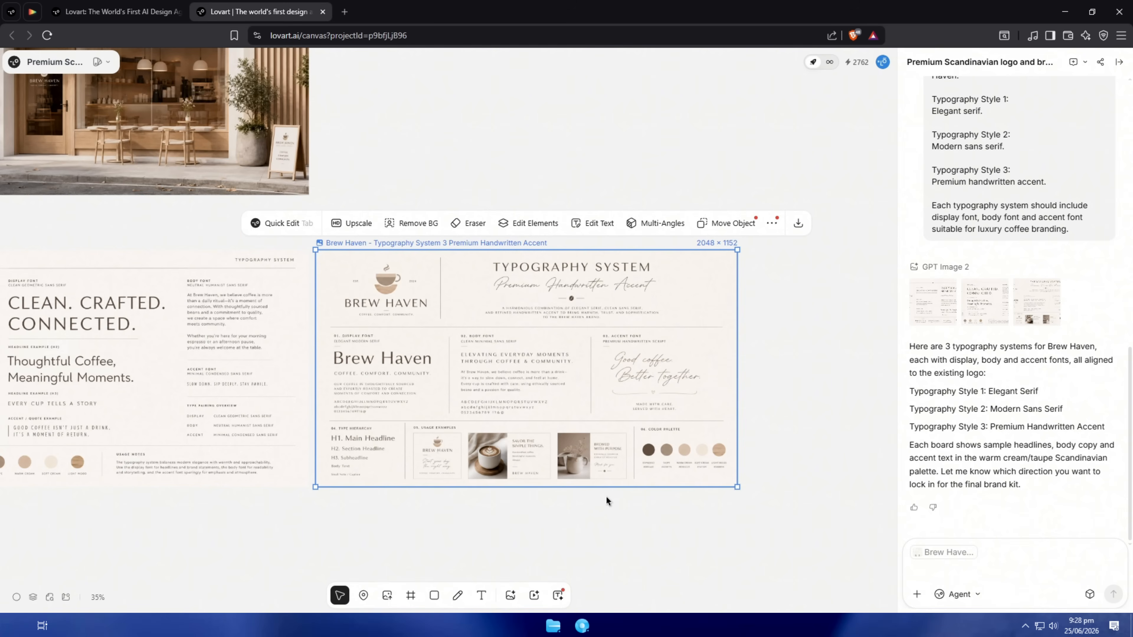
Download the Brew Haven Primary Logo Concept image from the canvas.
left_click_drag(445, 177, 609, 379)
left_click_drag(276, 170, 557, 365)
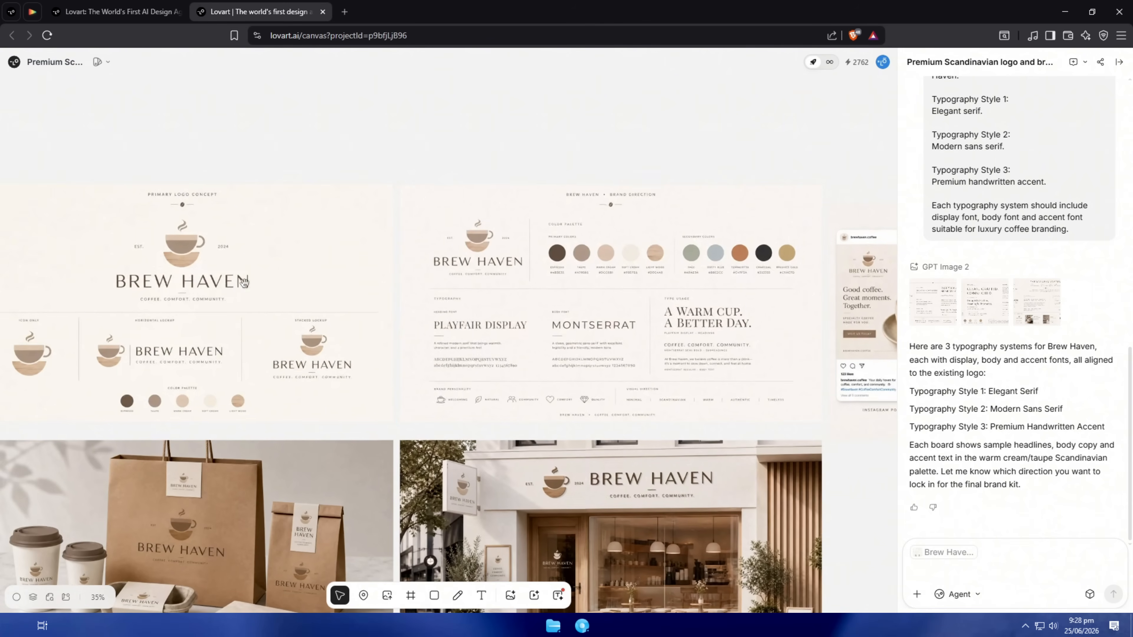
left_click(239, 279)
left_click(567, 158)
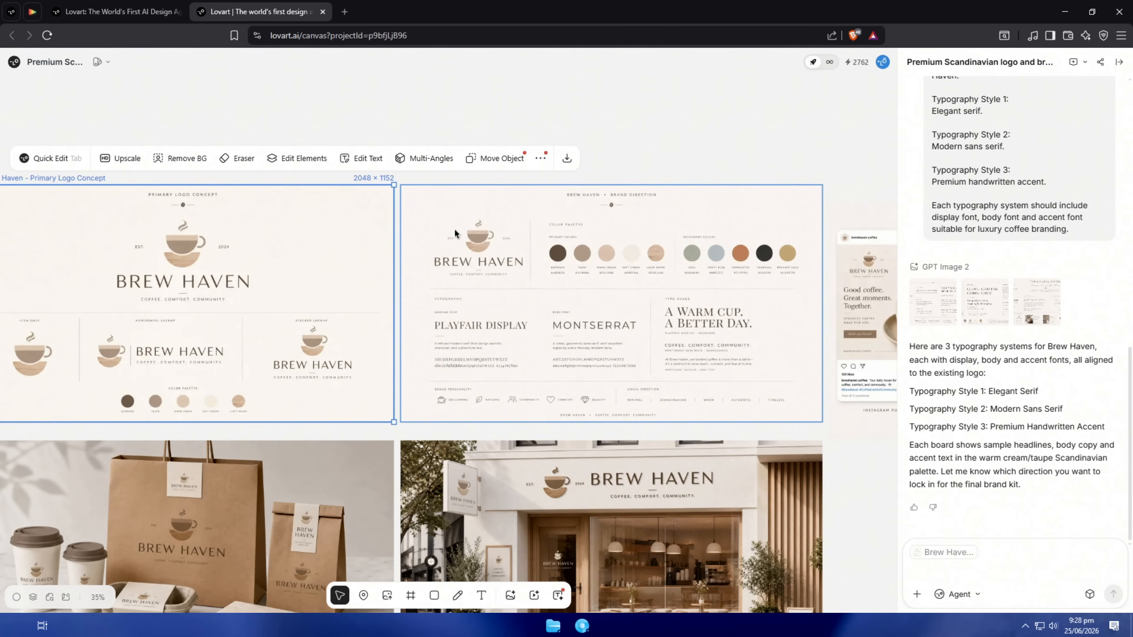
key("Return")
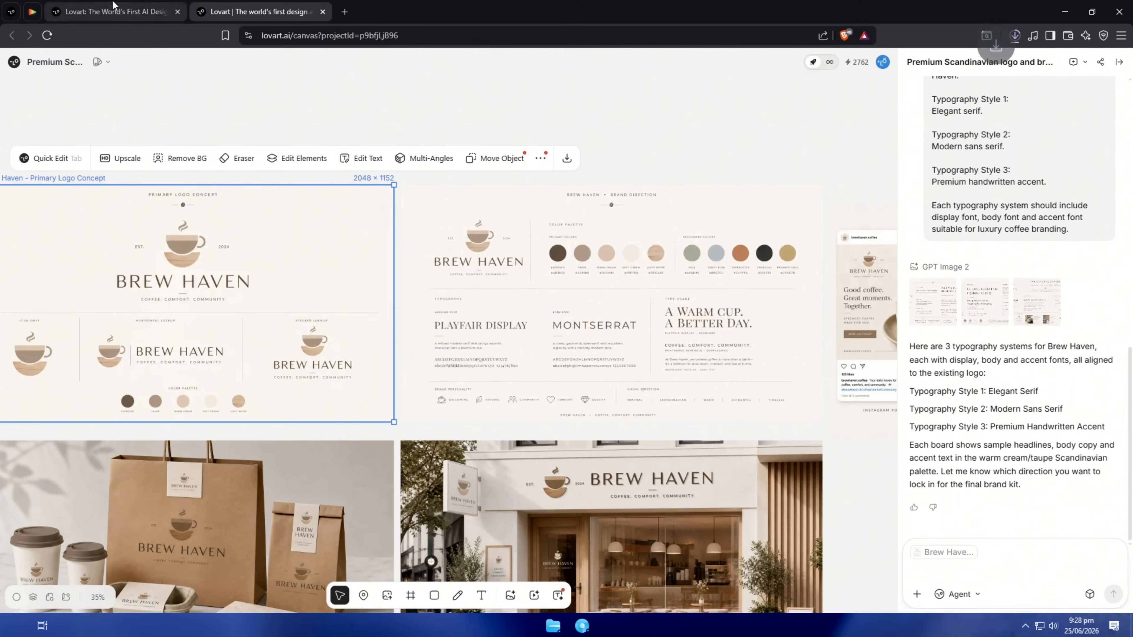
Add the downloaded Brew Haven primary logo image to the Untitled Brand Kit as a brand logo, save it and review the kit.
left_click(114, 12)
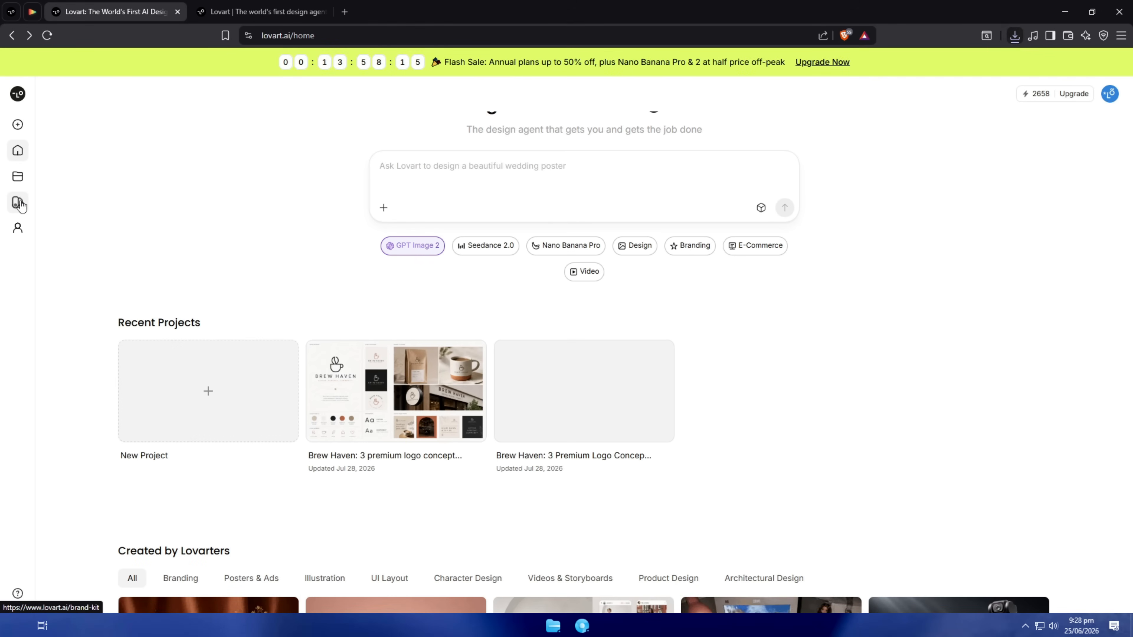
left_click(18, 203)
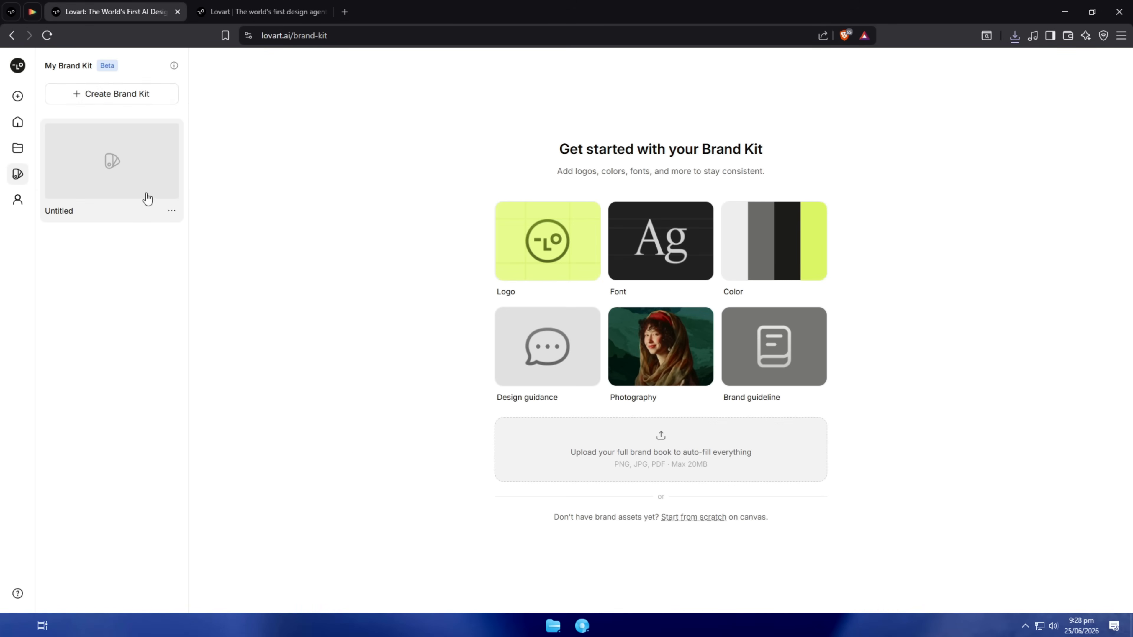
left_click(506, 270)
left_click(468, 320)
left_click(66, 243)
double_click(202, 187)
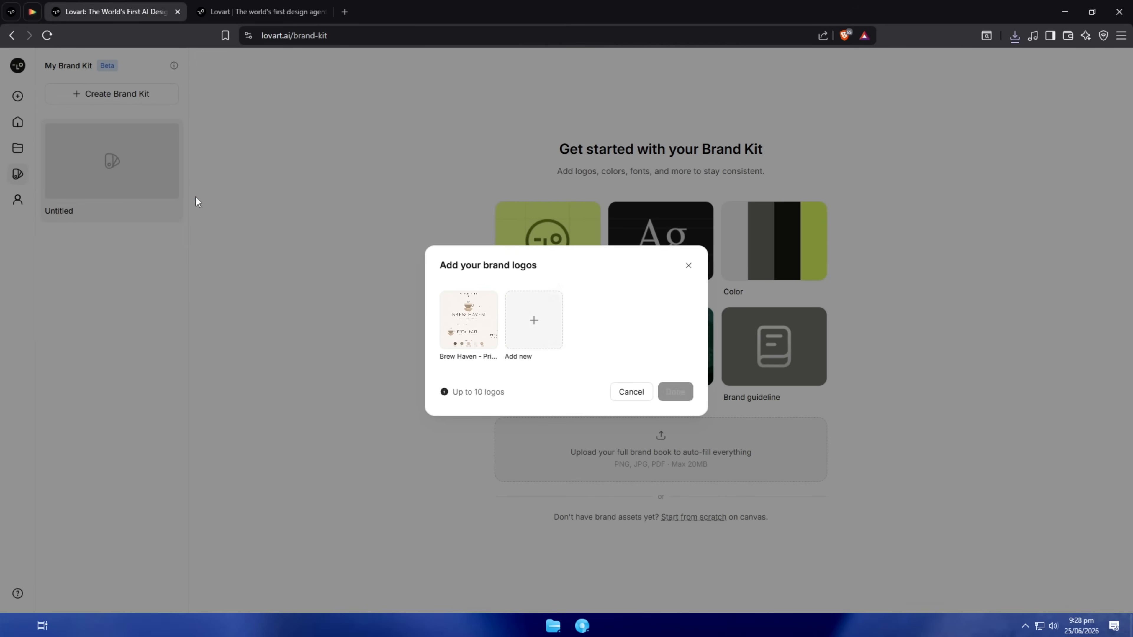
left_click(675, 392)
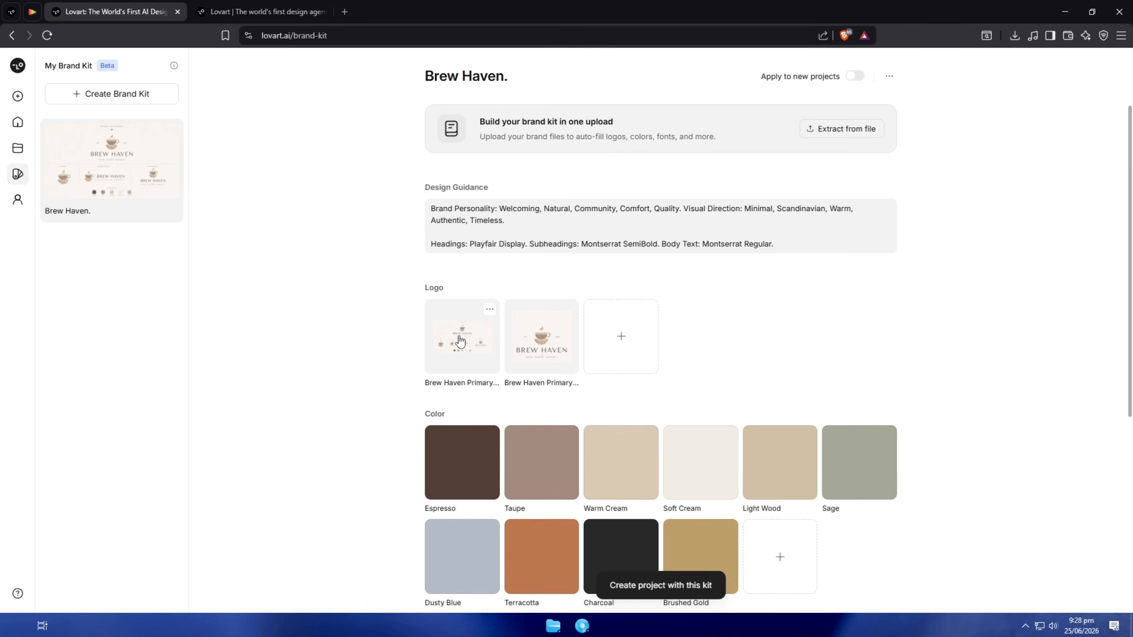
scroll(523, 346, "down", 5)
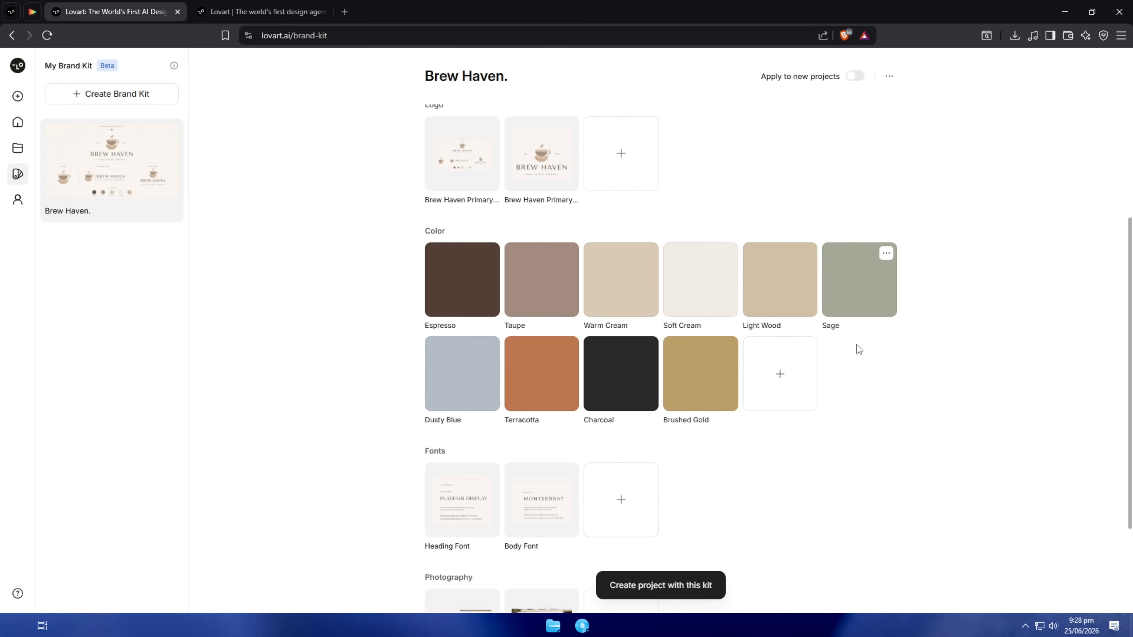
Review the Brew Haven kit's logos, colors, fonts and photography, and create a new project with this kit.
scroll(478, 374, "down", 2)
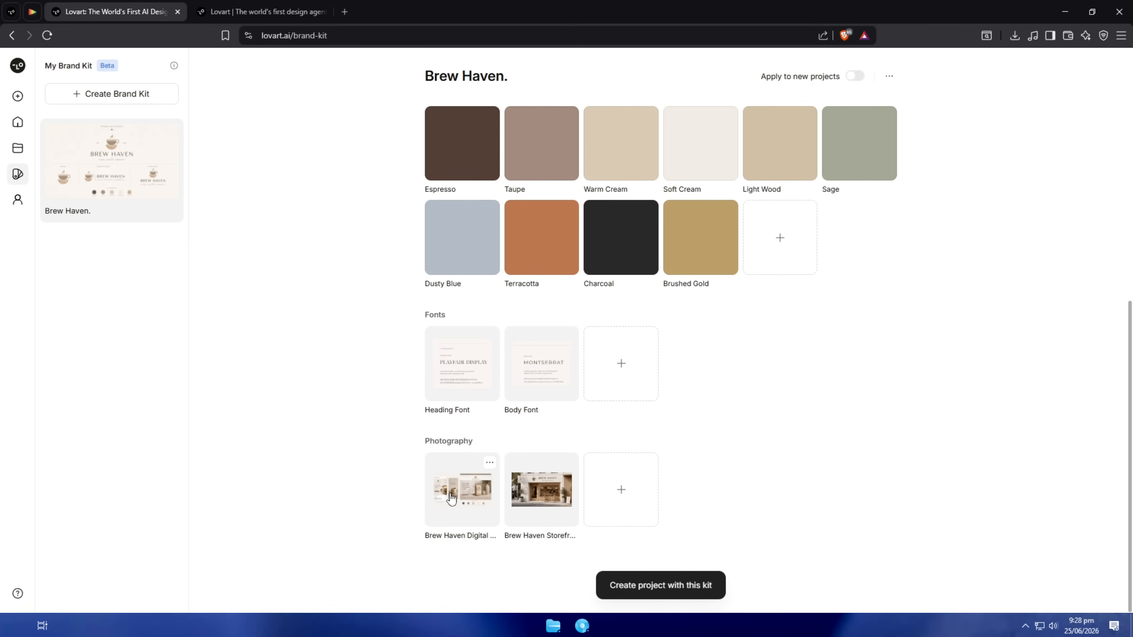
scroll(468, 357, "up", 2)
scroll(472, 353, "down", 2)
scroll(527, 517, "up", 7)
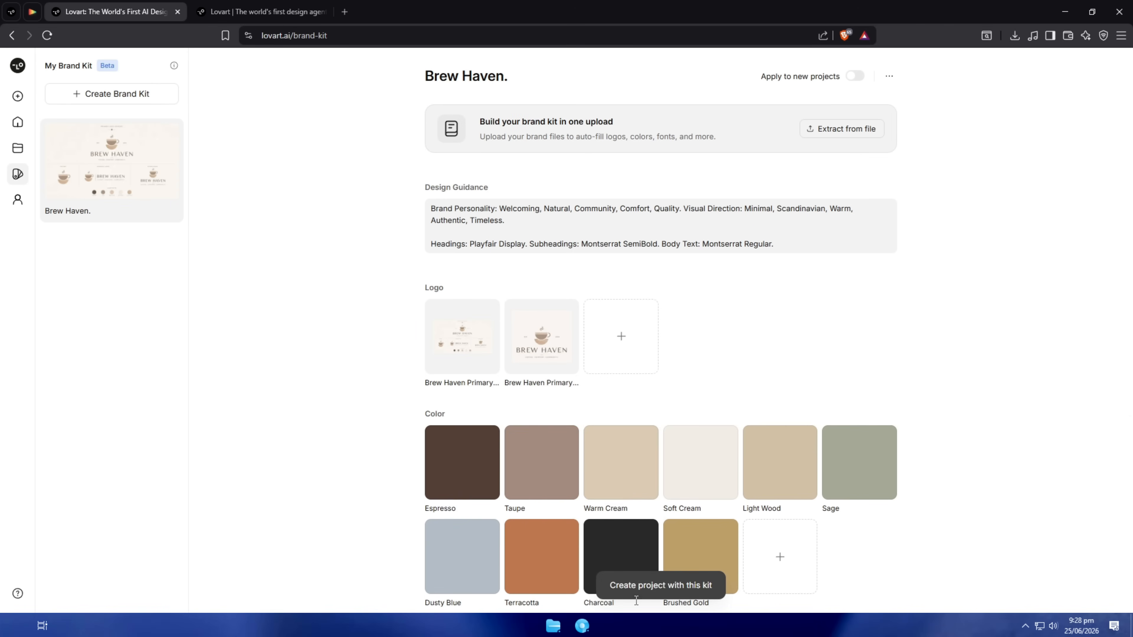
left_click(698, 595)
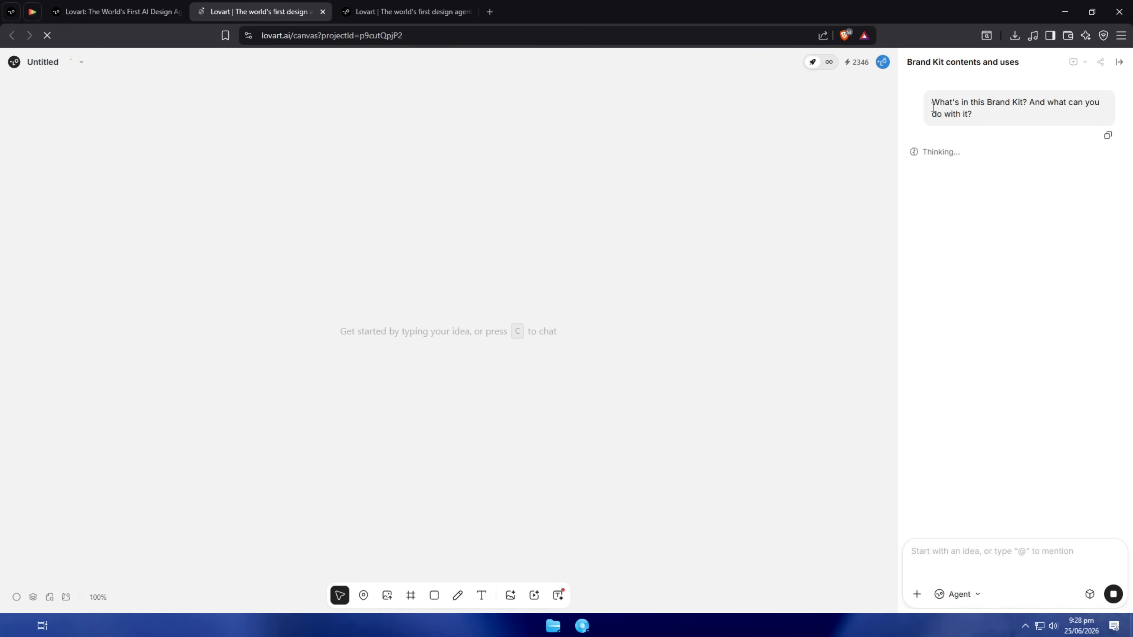
left_click_drag(957, 107, 974, 115)
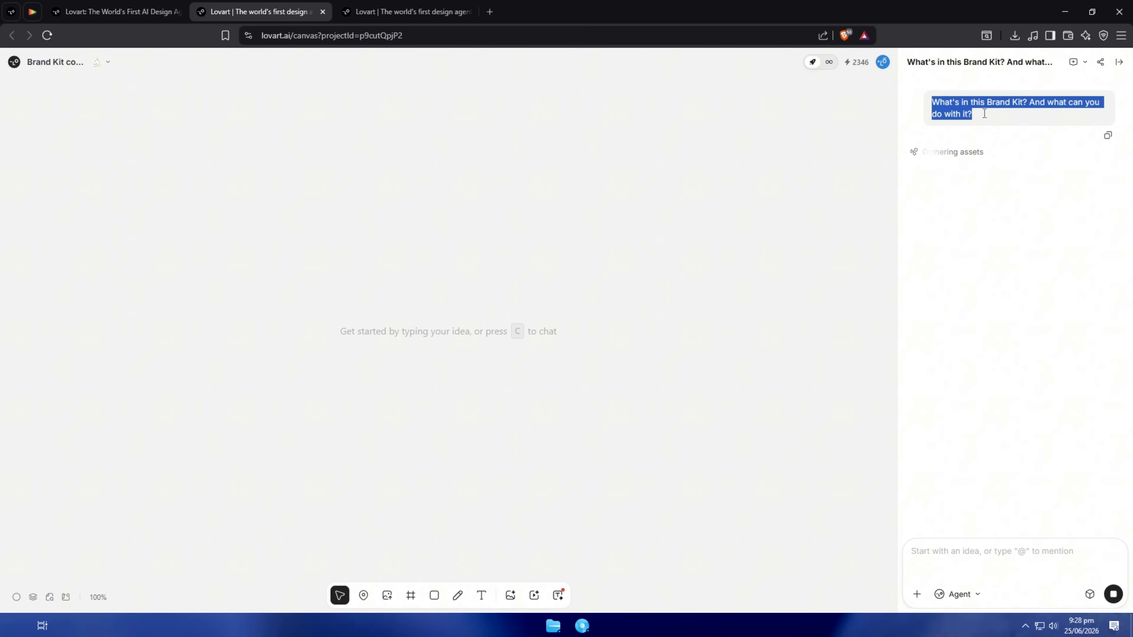
left_click(984, 116)
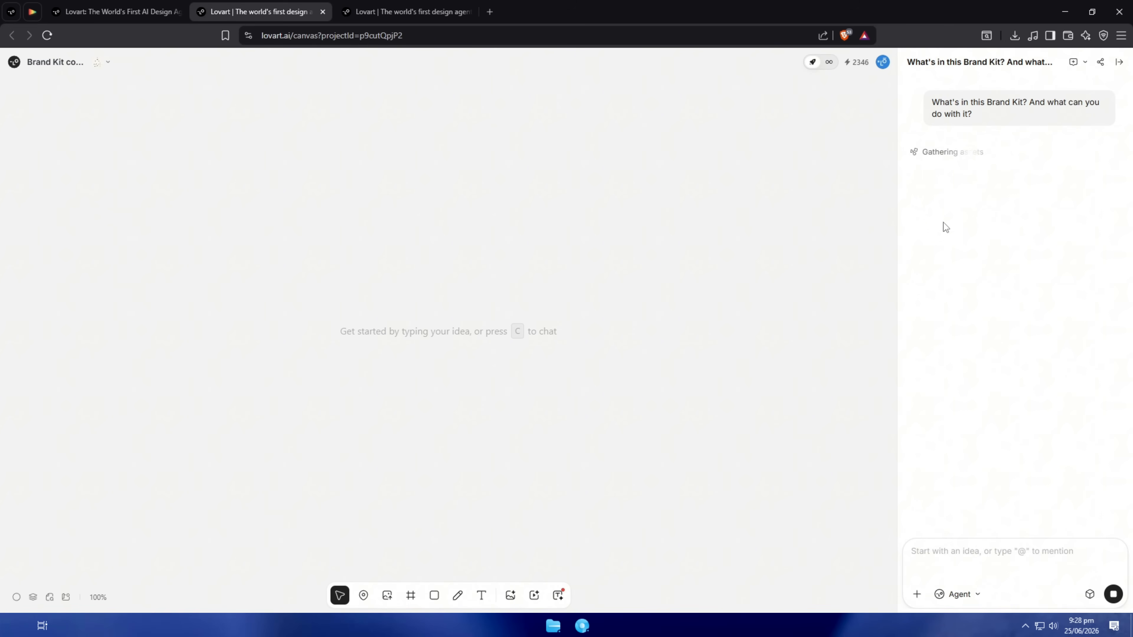
Check the Brand Kit page and the earlier project, and read the agent's answer about the kit's contents and uses.
left_click(90, 5)
scroll(433, 260, "down", 2)
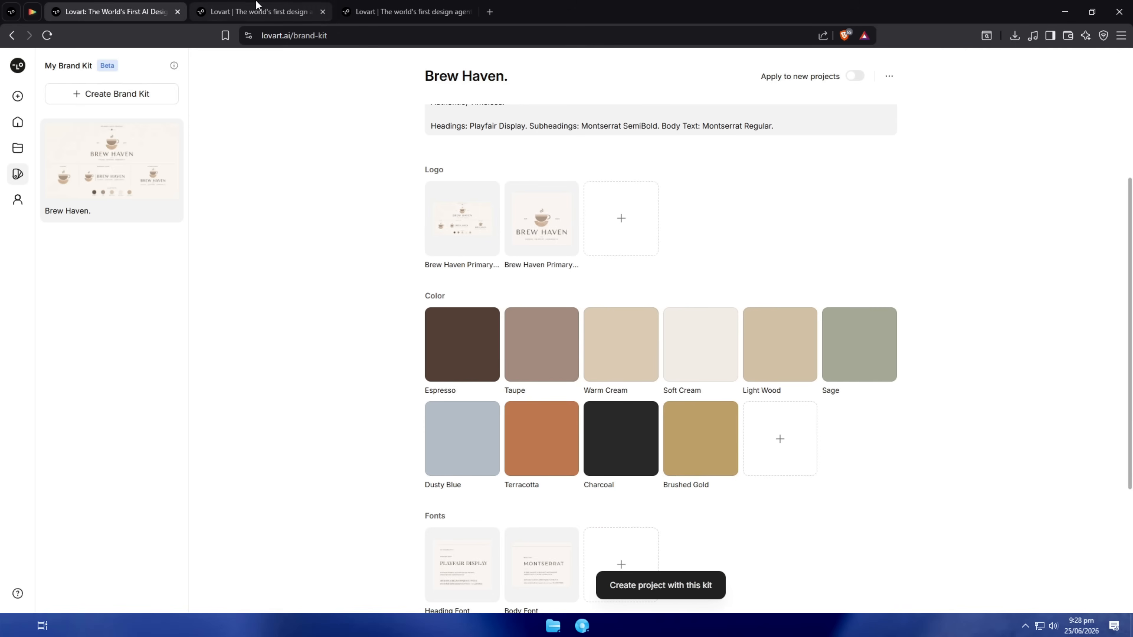
left_click(256, 4)
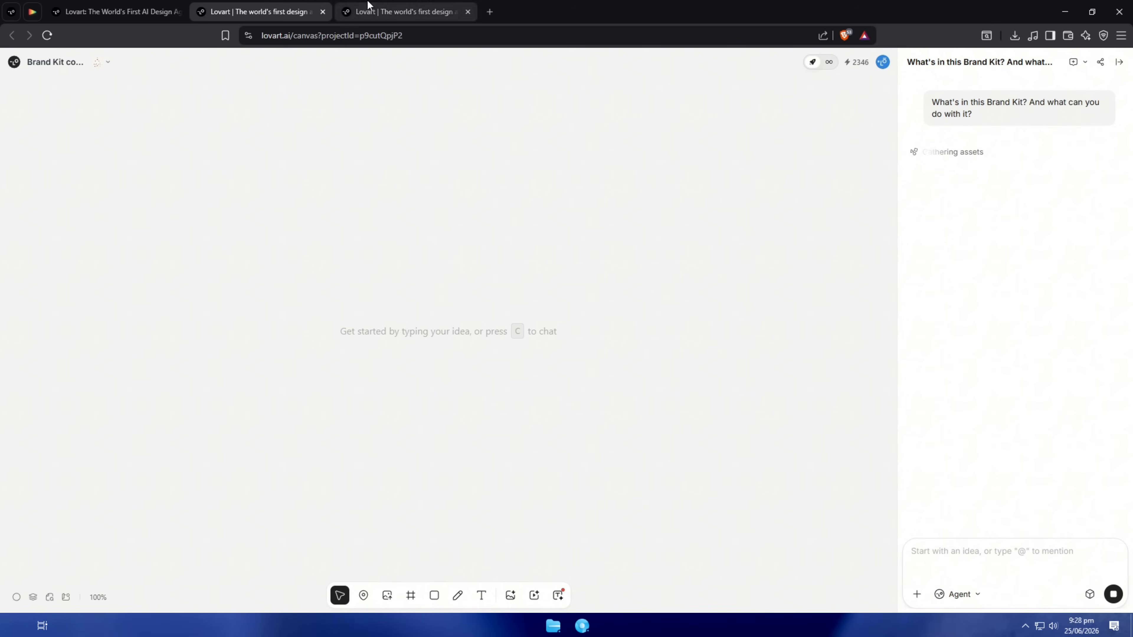
left_click(403, 11)
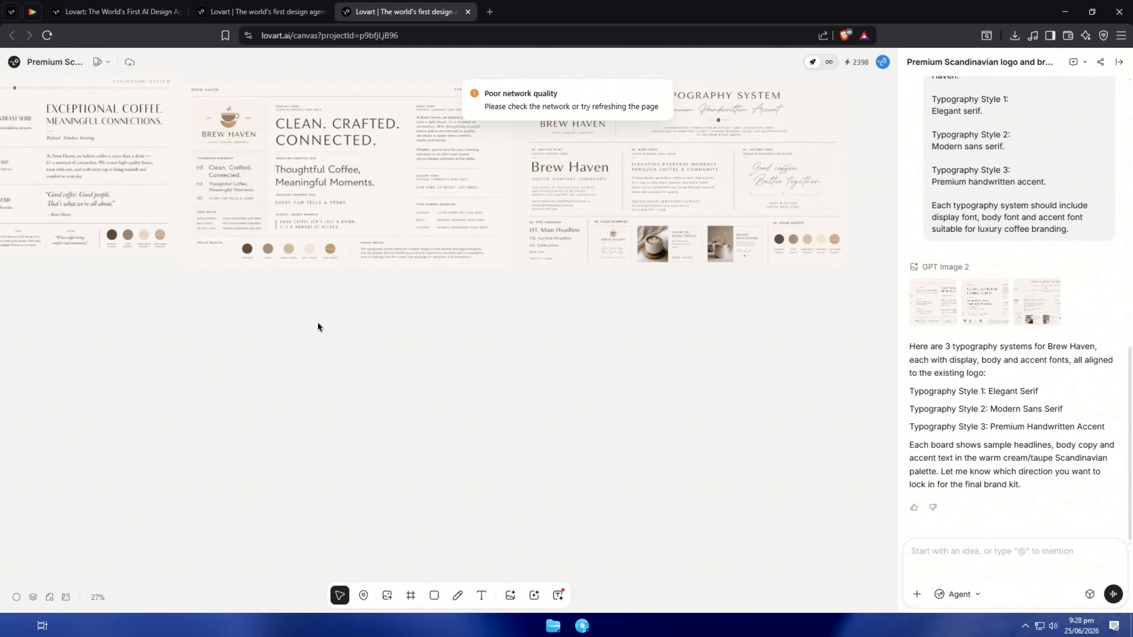
left_click(269, 5)
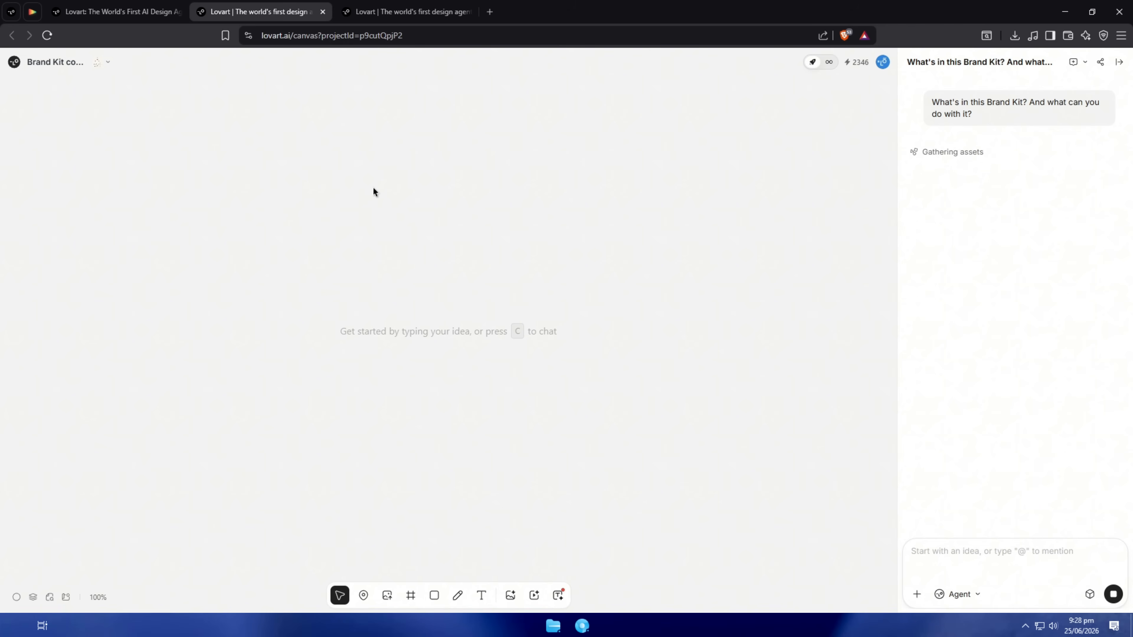
left_click_drag(923, 104, 966, 114)
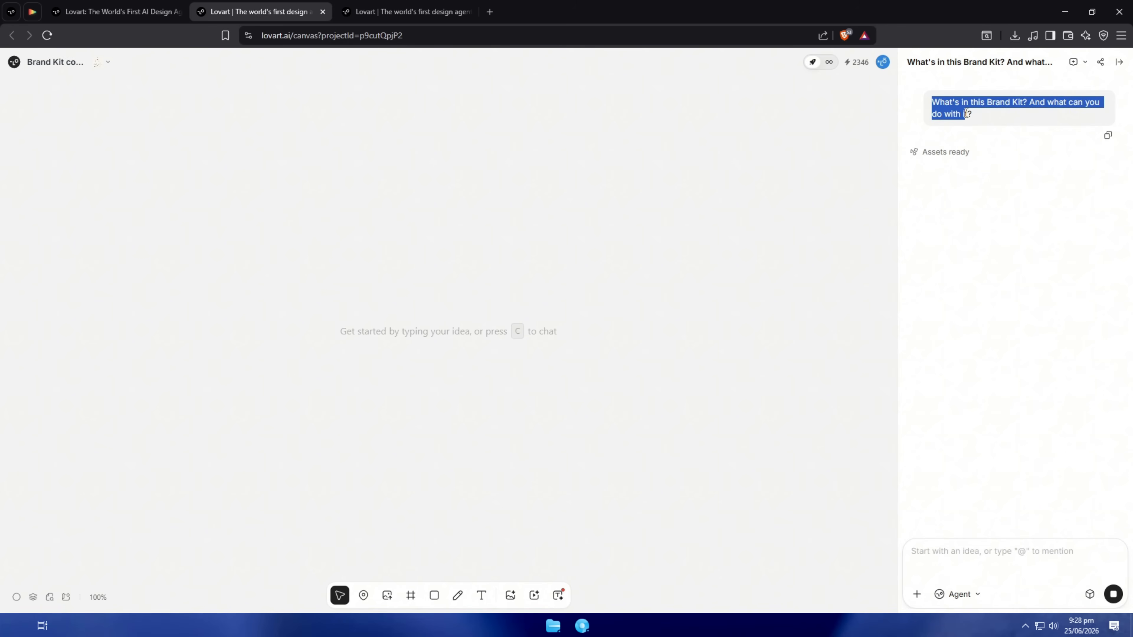
left_click(987, 122)
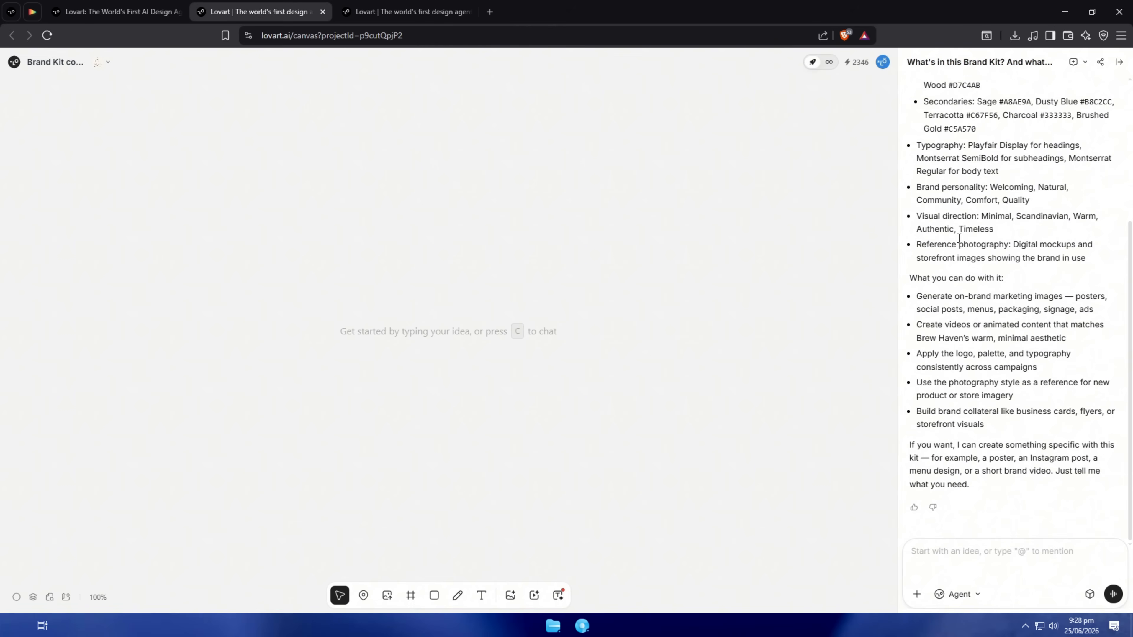
scroll(974, 446, "up", 5)
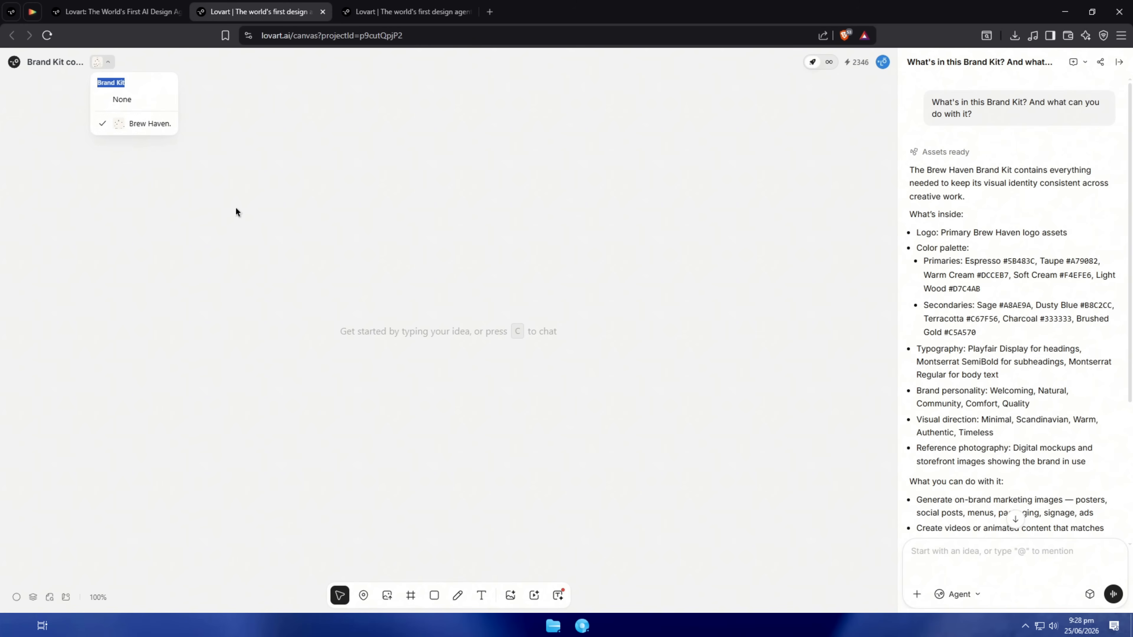
Link the Brew Haven Brand Kit to the earlier Premium Scandinavian logo project.
left_click(402, 11)
left_click(101, 62)
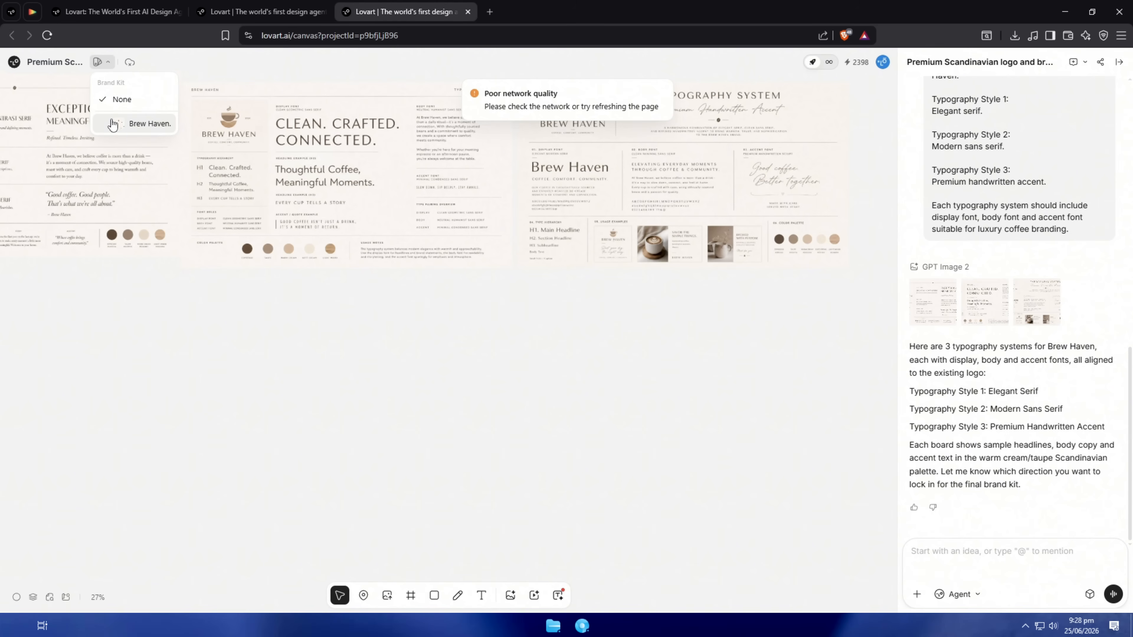
left_click(113, 124)
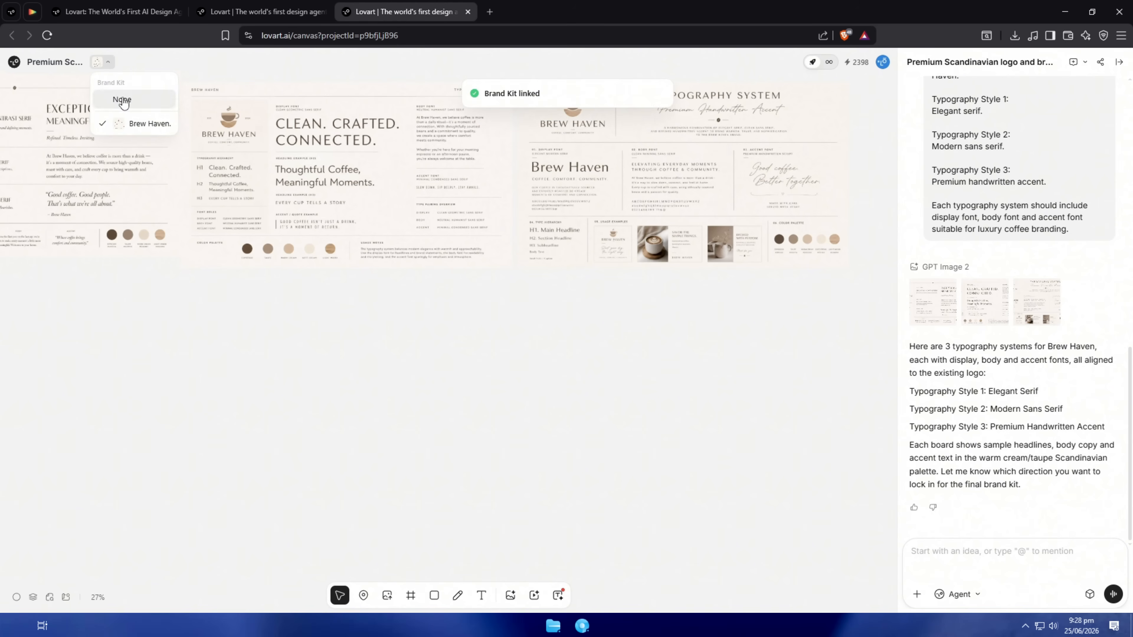
In the new kit project, enter the prompt "Using the Brew Haven Brand Kit, generate a complete premium marketing campaign." with its asset list and link the Brew Haven kit.
left_click(248, 6)
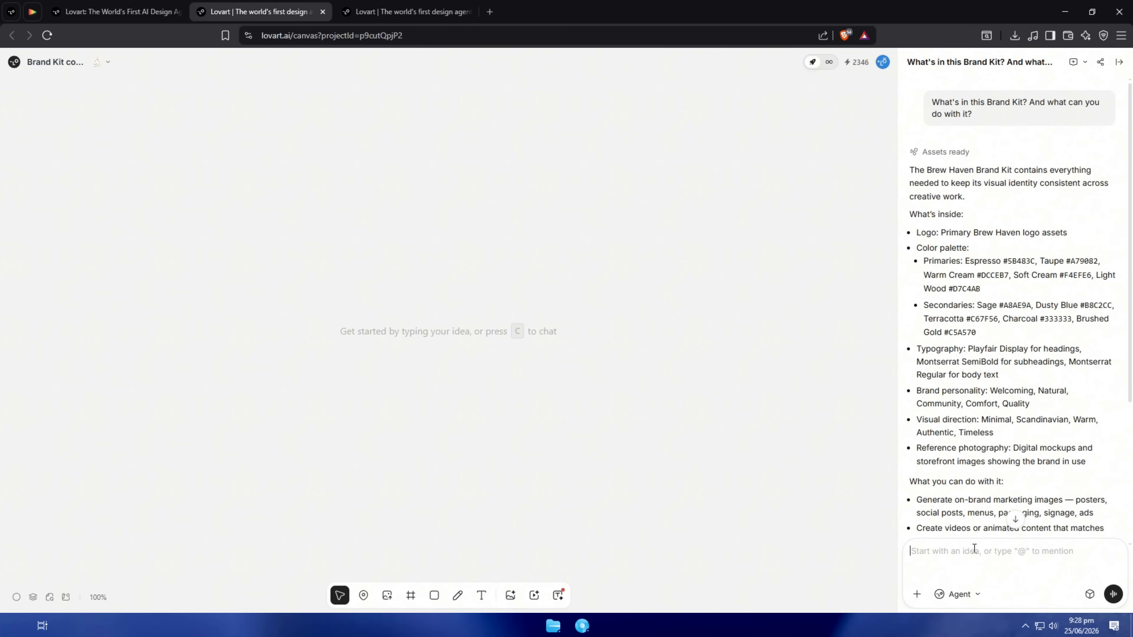
key("ctrl+v")
scroll(971, 513, "up", 5)
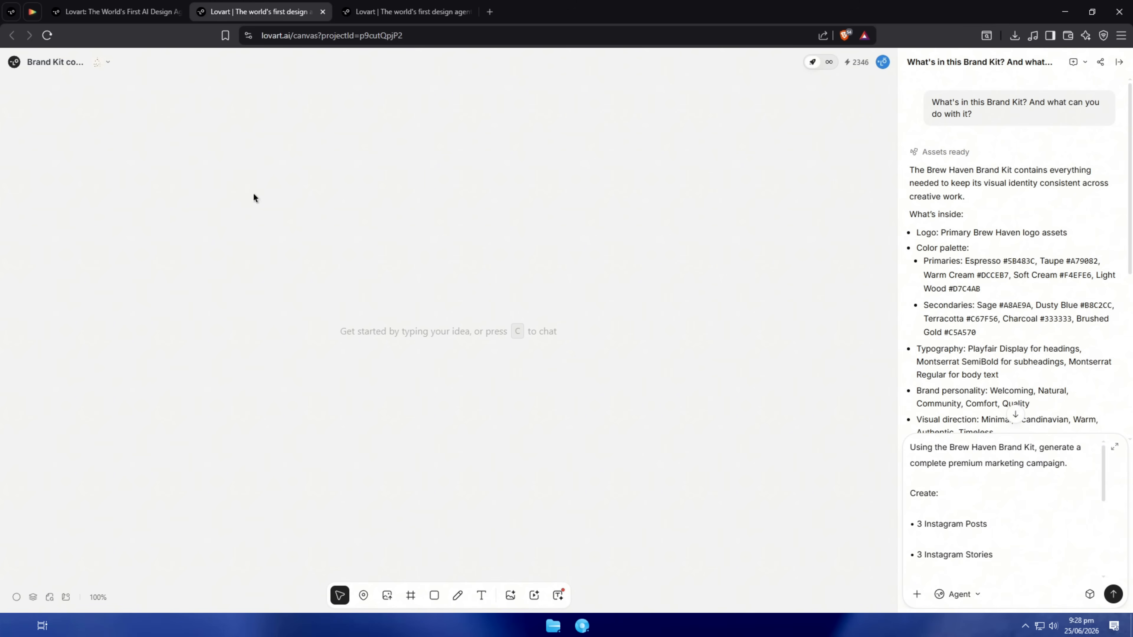
left_click(111, 66)
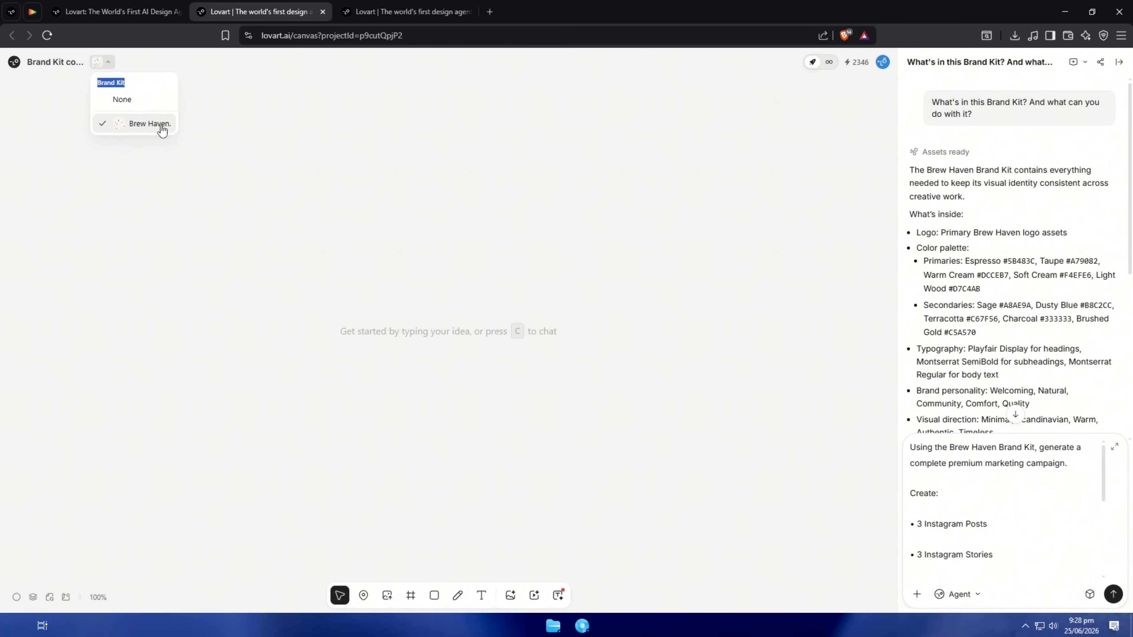
left_click(149, 130)
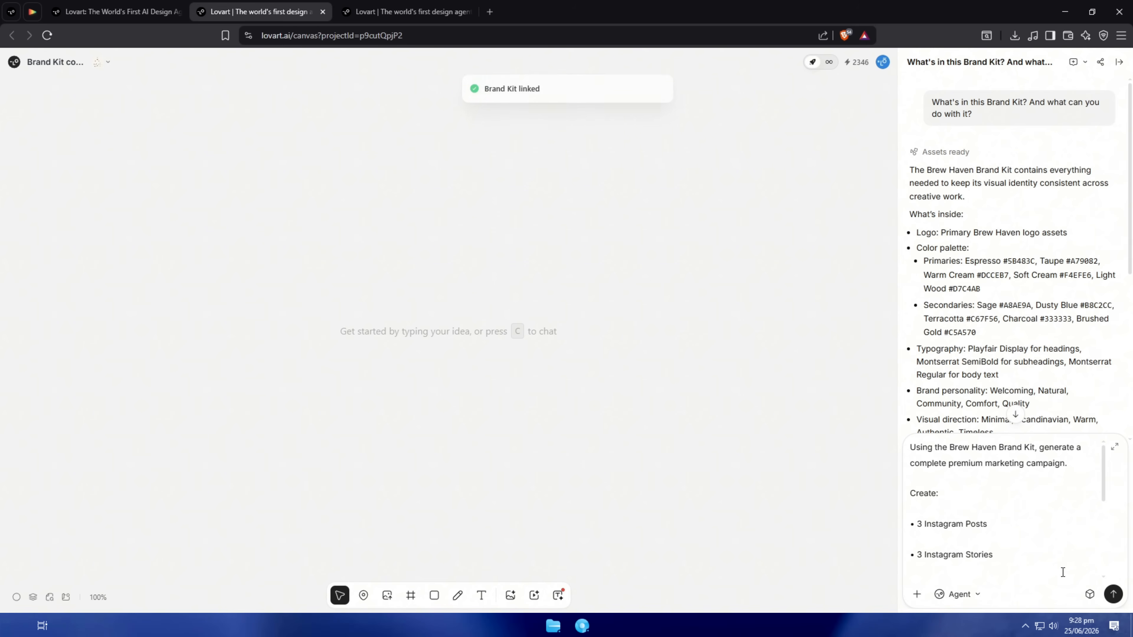
Check the requested assets in the campaign prompt, from Instagram posts to billboard advertisements, and send it to the agent.
scroll(1045, 561, "down", 4)
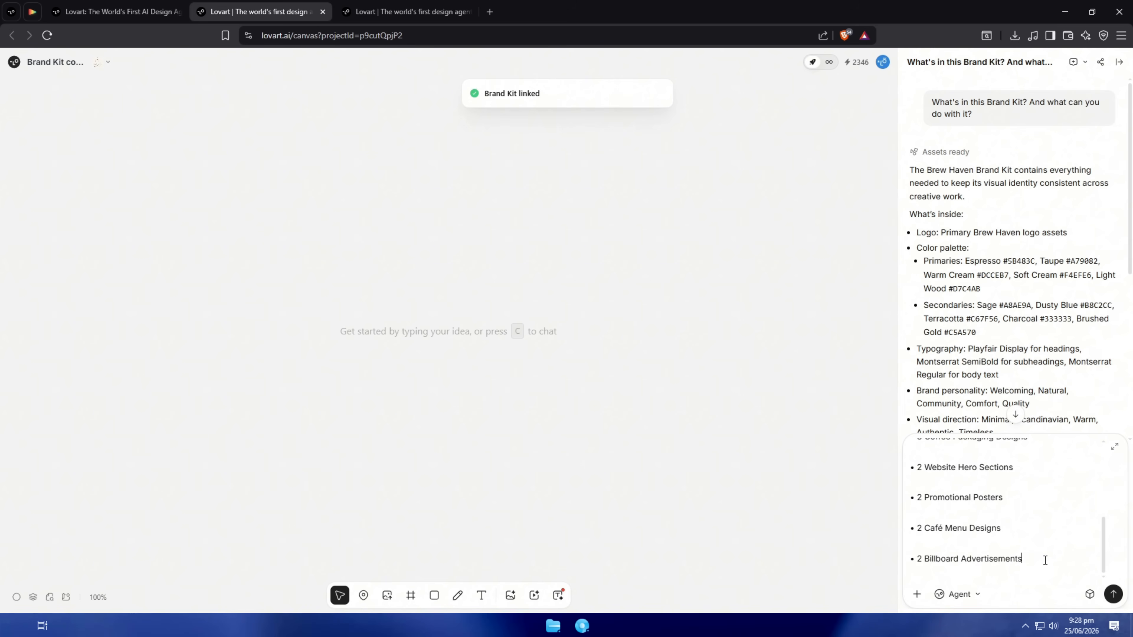
scroll(938, 463, "up", 5)
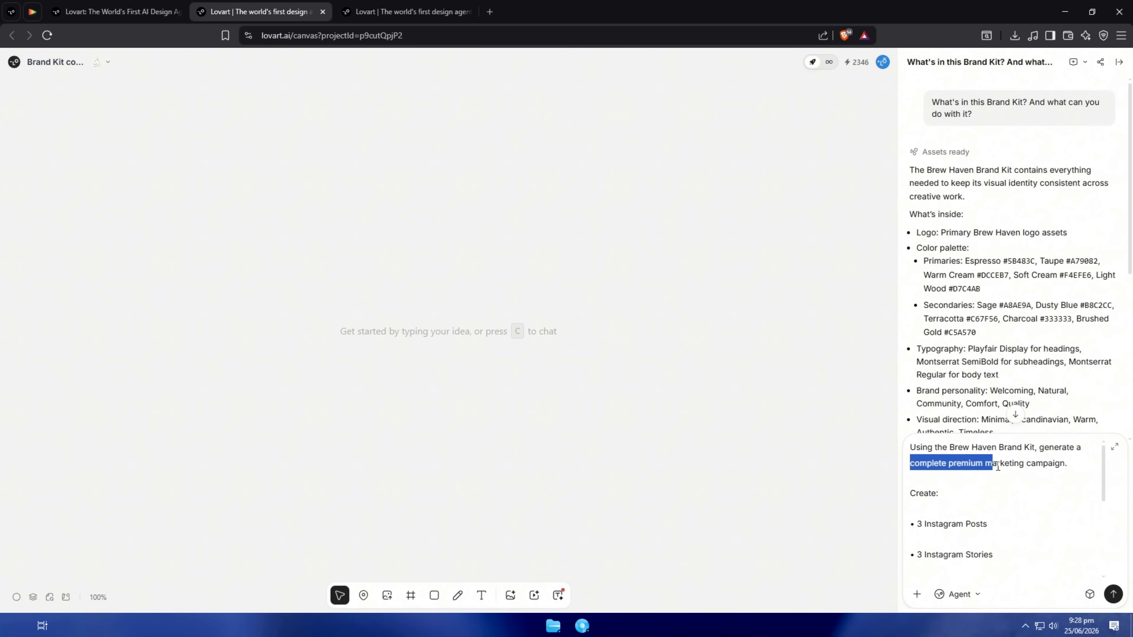
left_click_drag(998, 467, 1068, 469)
left_click(999, 487)
scroll(938, 466, "down", 2)
key("Return")
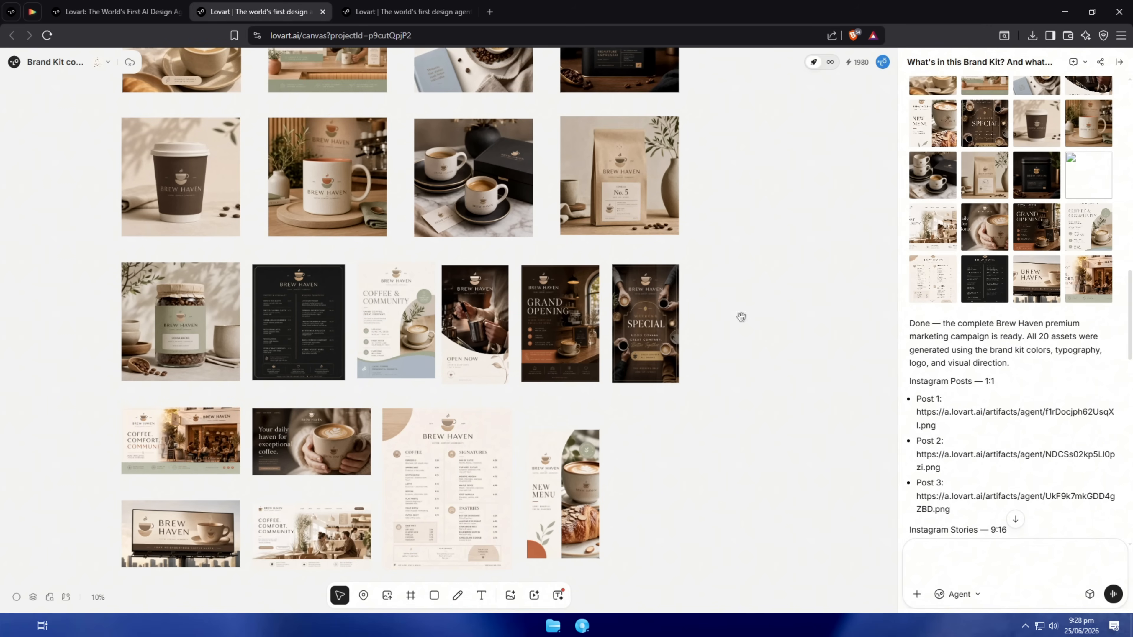
Examine the generated campaign images, focusing on the Instagram posts and the black Signature Espresso tin.
left_click_drag(741, 317, 796, 442)
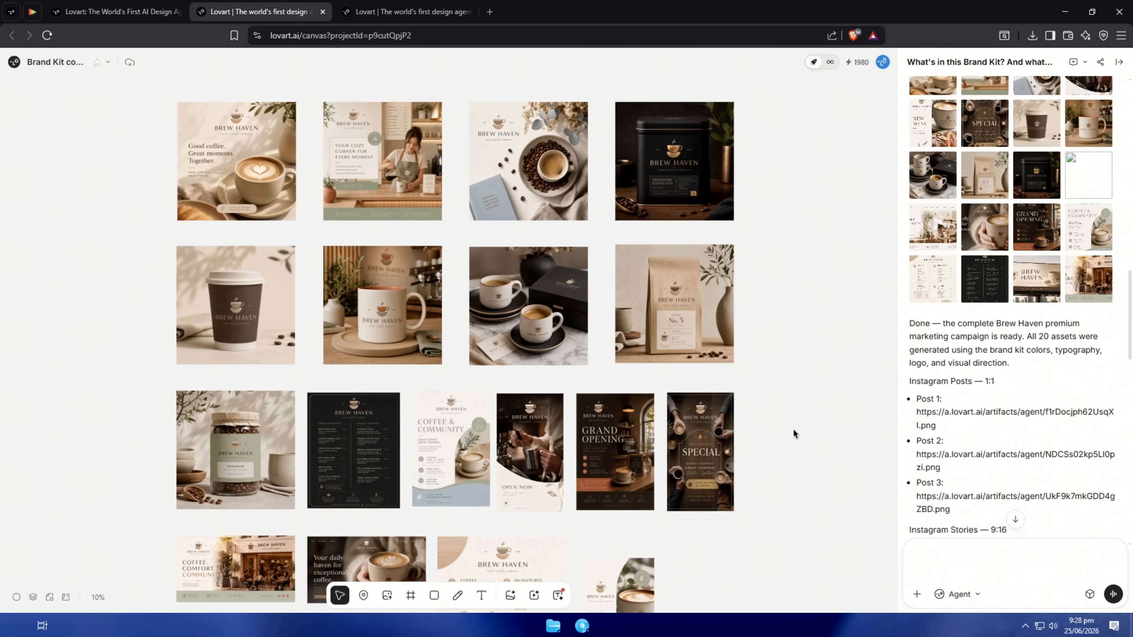
scroll(794, 426, "up", 2)
left_click_drag(761, 282, 879, 454)
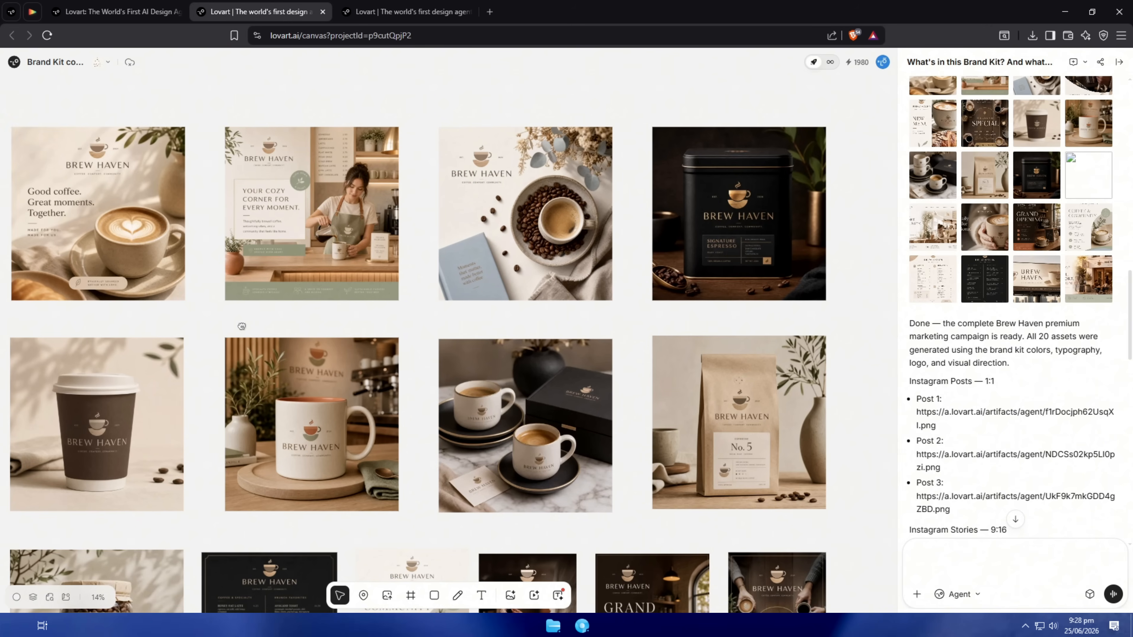
left_click_drag(241, 324, 365, 475)
left_click(153, 250)
scroll(230, 340, "up", 2)
scroll(229, 340, "up", 1)
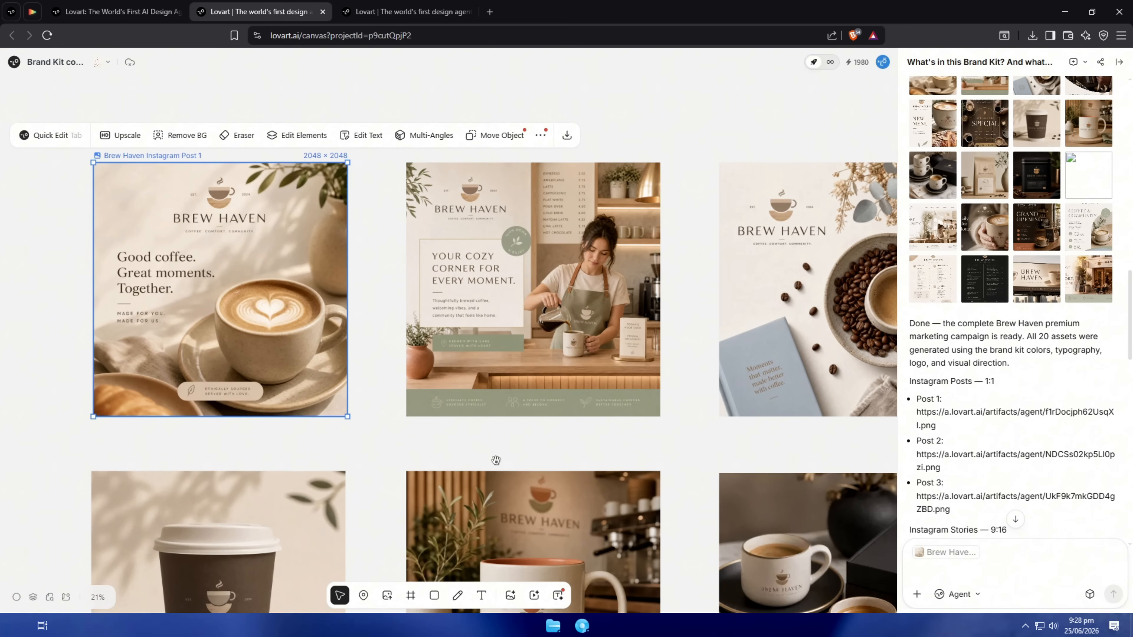
left_click_drag(496, 460, 263, 461)
left_click_drag(616, 462, 347, 463)
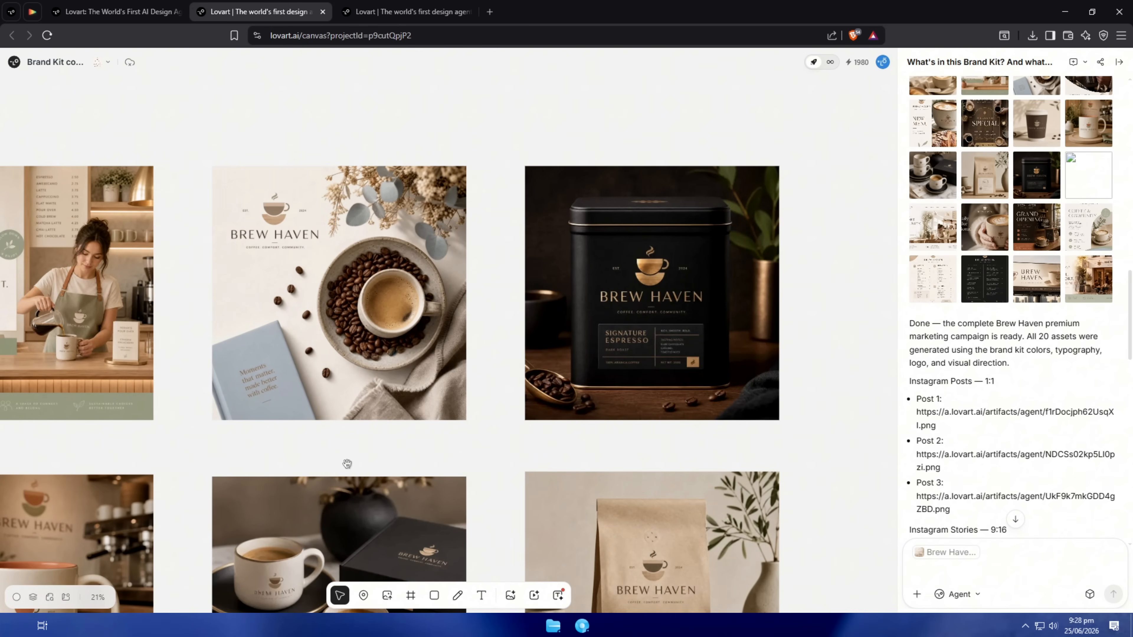
Examine the branded cups, coffee packaging, menus, promotional posters, website hero sections and billboard designs on the canvas.
scroll(492, 469, "down", 5)
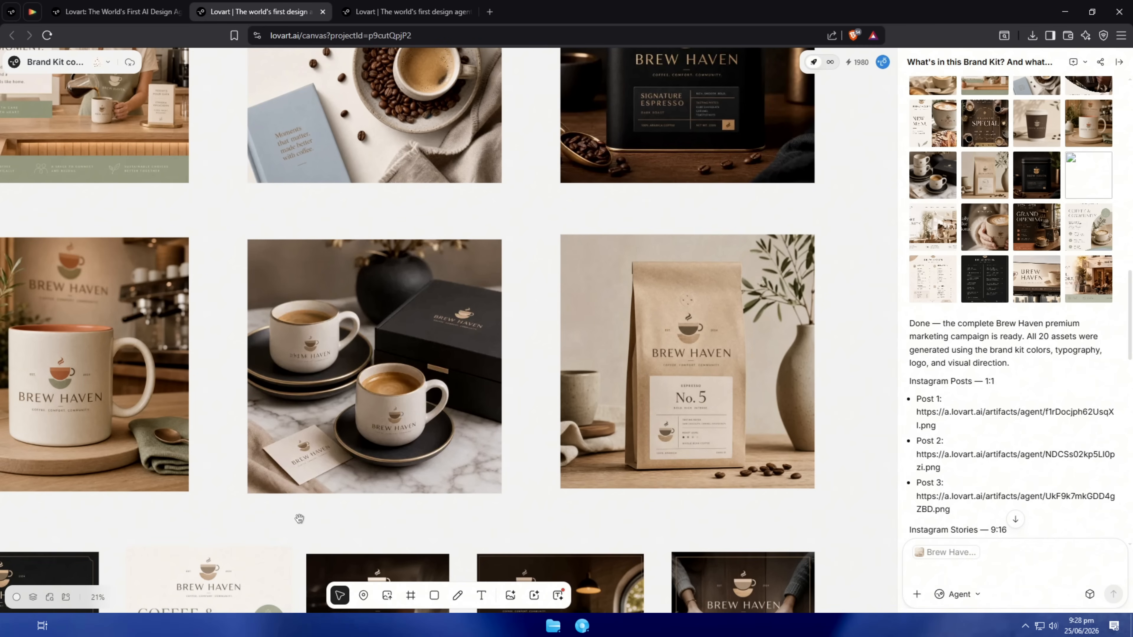
scroll(299, 518, "left", 6)
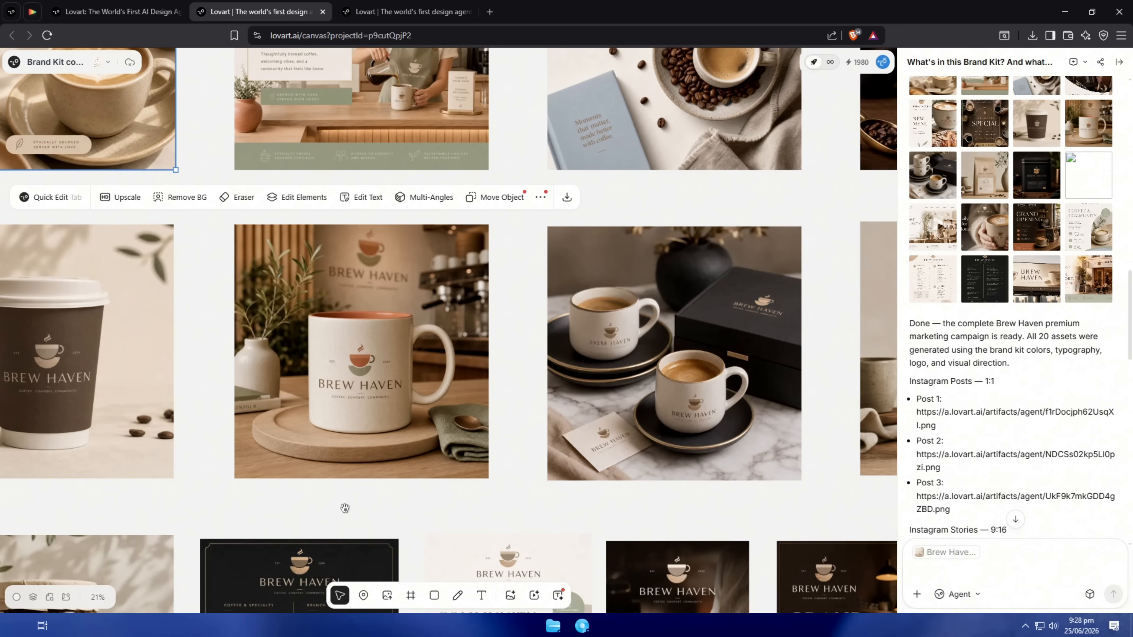
scroll(379, 491, "down", 5)
scroll(379, 491, "left", 4)
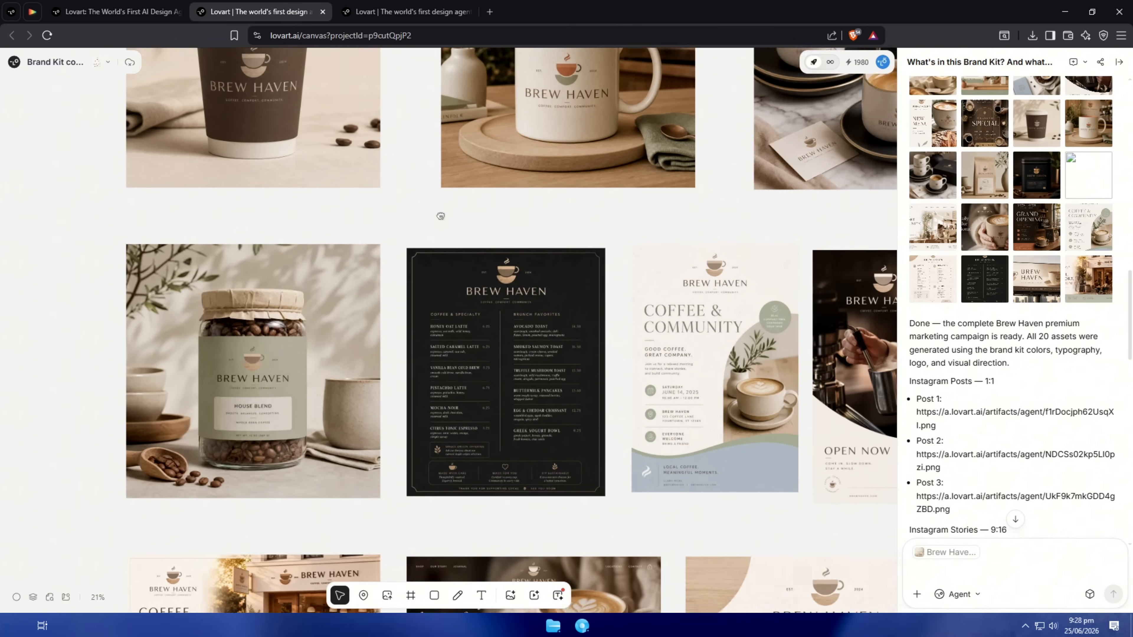
scroll(413, 414, "down", 1)
left_click_drag(671, 509, 421, 507)
left_click_drag(742, 501, 475, 499)
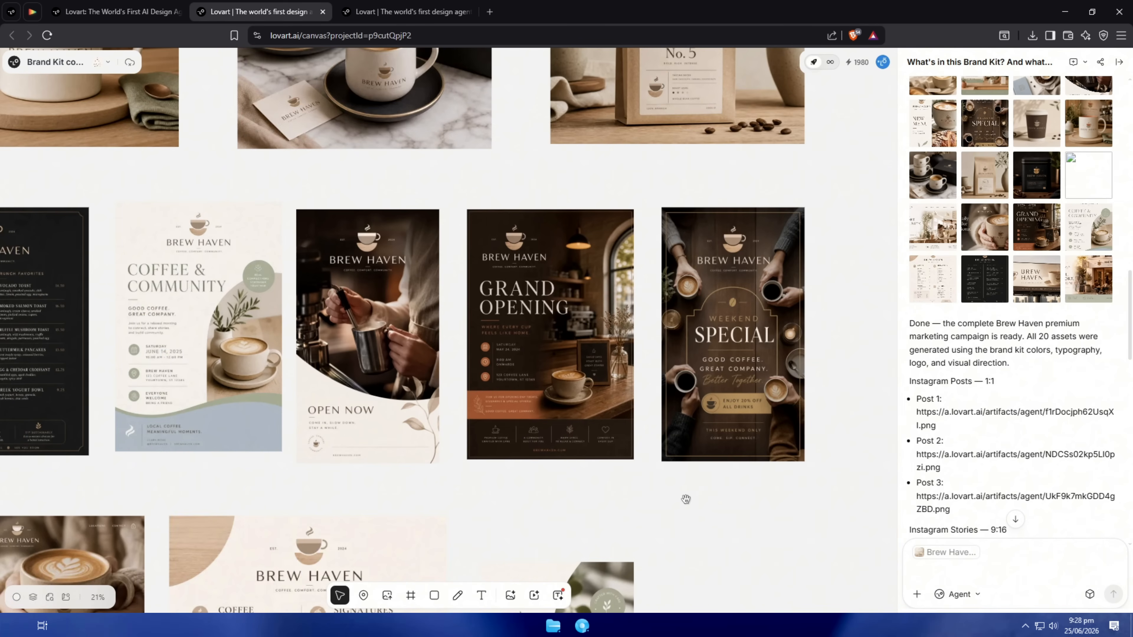
left_click_drag(715, 500, 476, 499)
left_click_drag(534, 547, 567, 210)
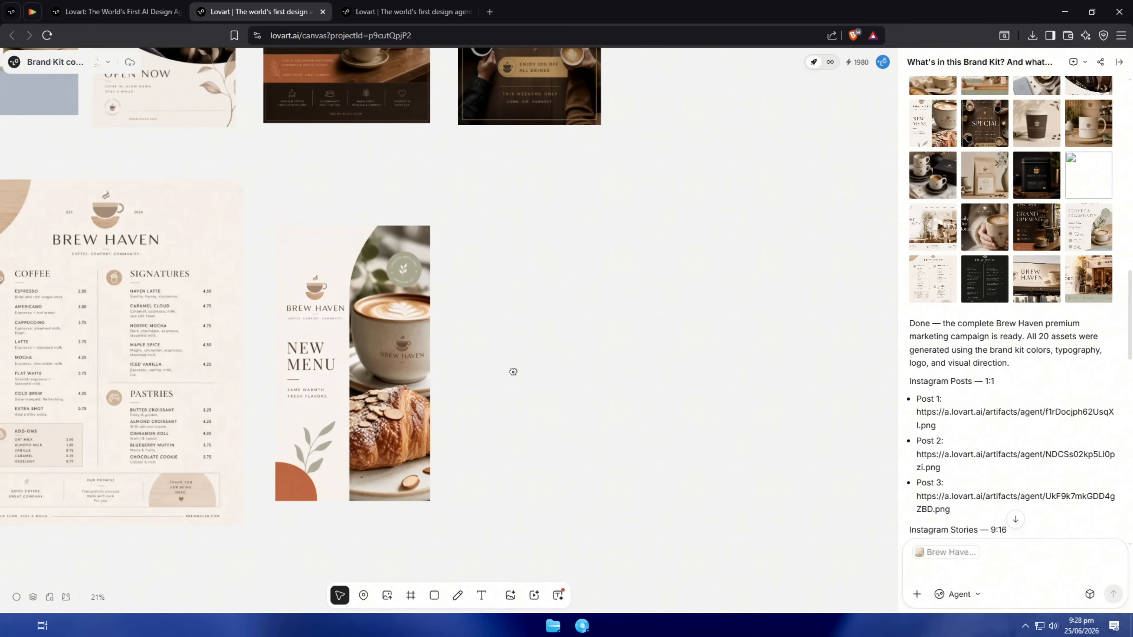
left_click_drag(529, 392, 736, 392)
left_click_drag(356, 401, 741, 447)
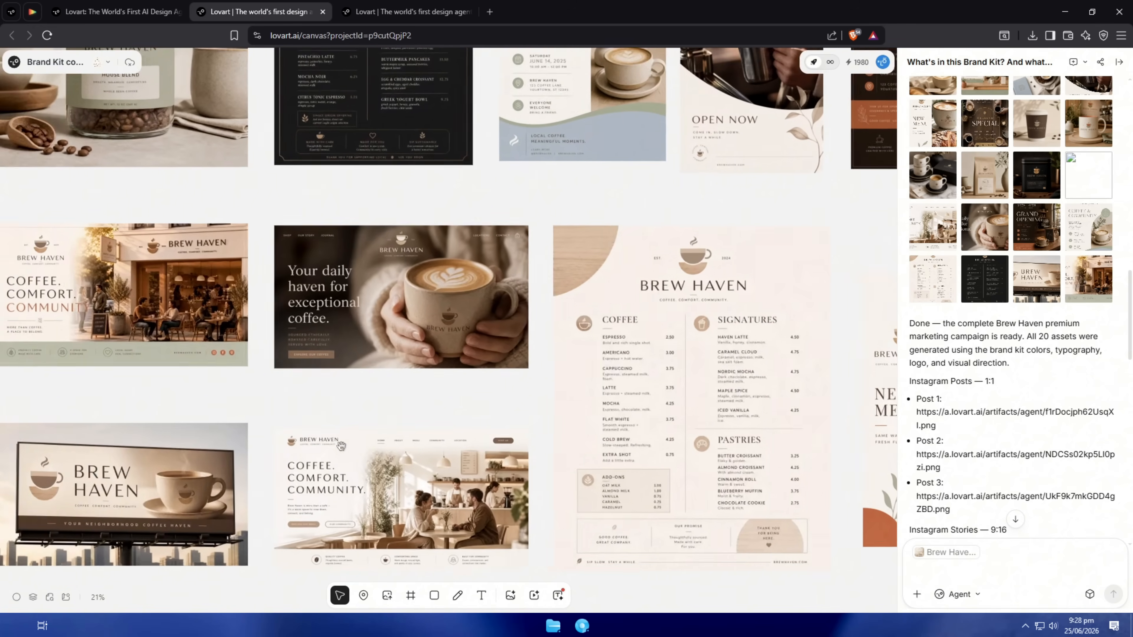
scroll(341, 446, "left", 5)
scroll(400, 407, "up", 6)
Open Edit Text for the House Blend jar image and copy its tagline "COFFEE. COMFORT. COMMUNITY.".
left_click(348, 408)
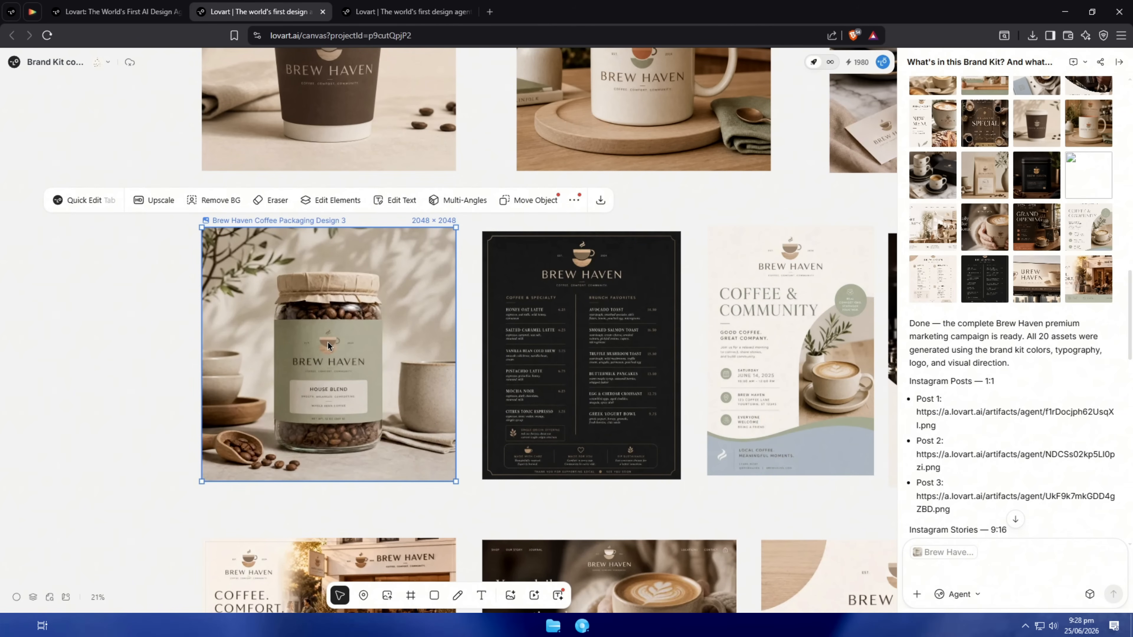
left_click(391, 201)
scroll(533, 288, "down", 1)
left_click_drag(533, 289, 465, 280)
key("ctrl+c")
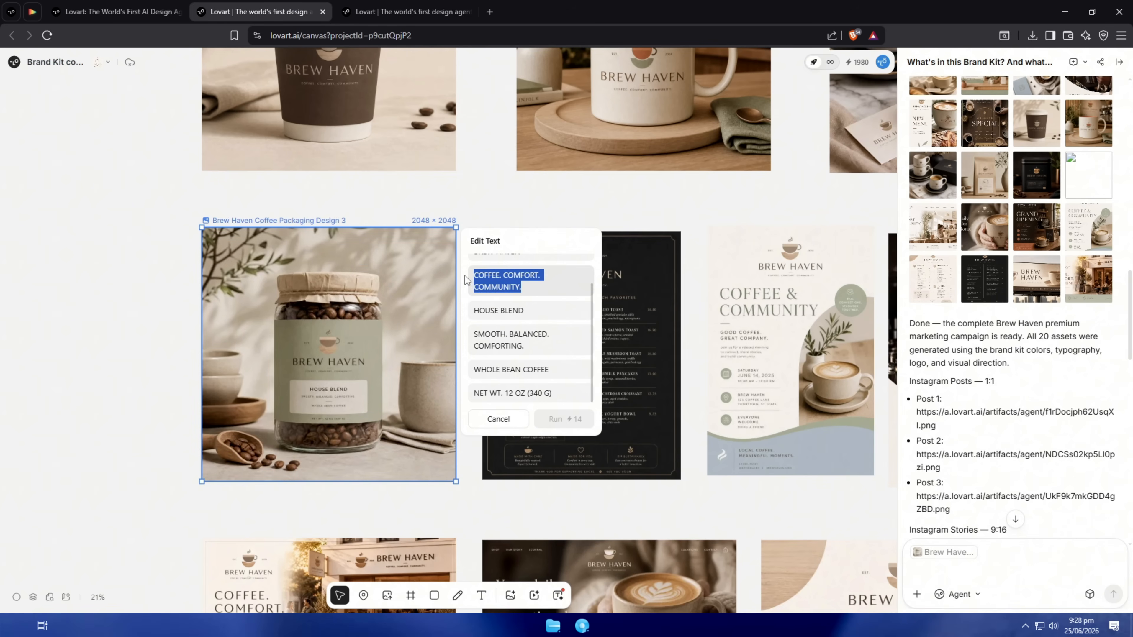
Clear the jar label's text lines for HOUSE BLEND, SMOOTH. BALANCED. COMFORTING., WHOLE BEAN COFFEE and NET WT. 12 OZ (340 G).
left_click_drag(535, 346, 466, 333)
key("BackSpace")
left_click_drag(554, 370, 469, 369)
key("BackSpace")
left_click_drag(556, 393, 469, 392)
key("BackSpace")
left_click_drag(530, 323, 468, 322)
key("BackSpace")
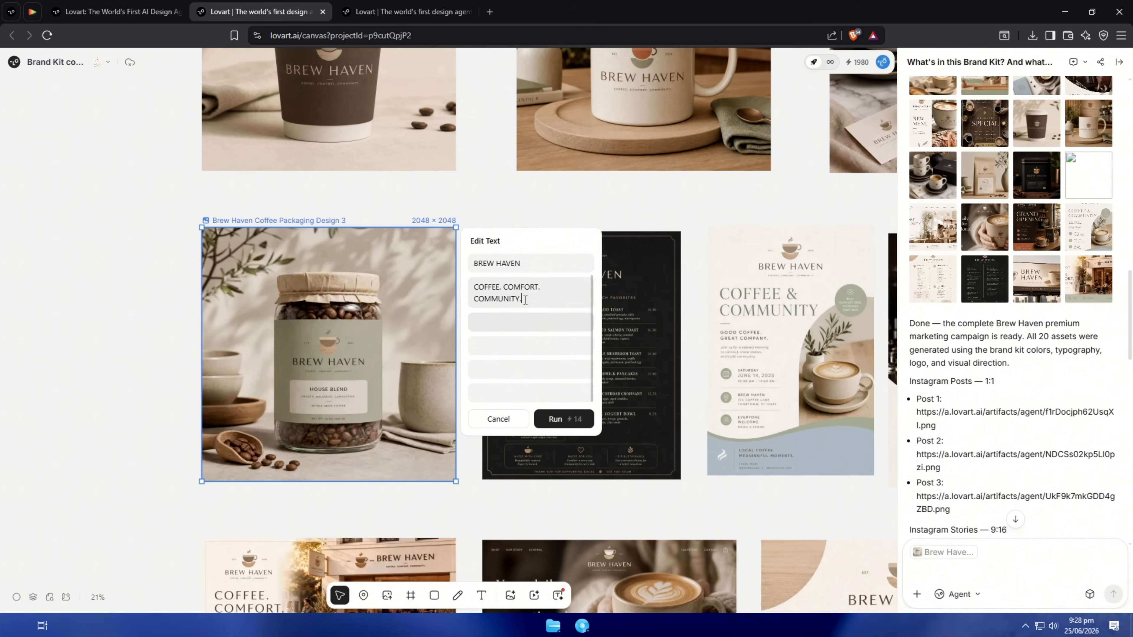
Insert the copied tagline into the emptied HOUSE BLEND line and run the text edit.
left_click_drag(526, 300, 471, 284)
left_click(494, 324)
key("ctrl+v")
left_click(564, 419)
Move the original House Blend jar image into the empty area beside the campaign grid.
left_click_drag(328, 362, 67, 357)
scroll(285, 386, "down", 2)
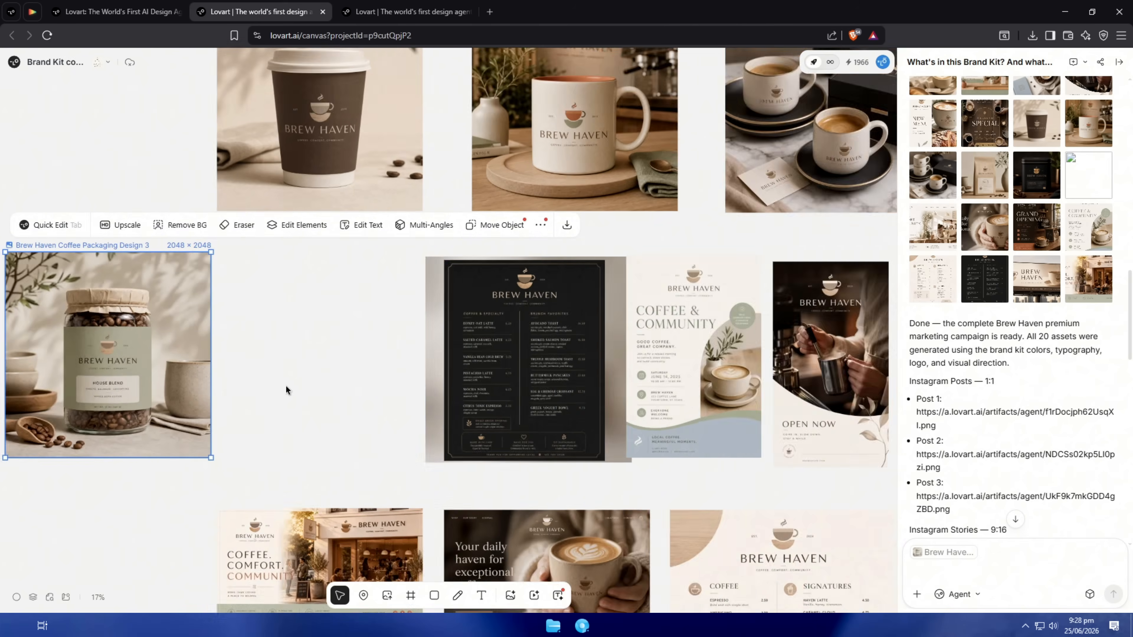
Compare the original House Blend jar image with the text-edited version side by side, checking the label wording.
left_click_drag(286, 387, 478, 399)
left_click_drag(625, 397, 417, 393)
scroll(394, 431, "up", 3)
left_click_drag(405, 531, 387, 534)
left_click(583, 392)
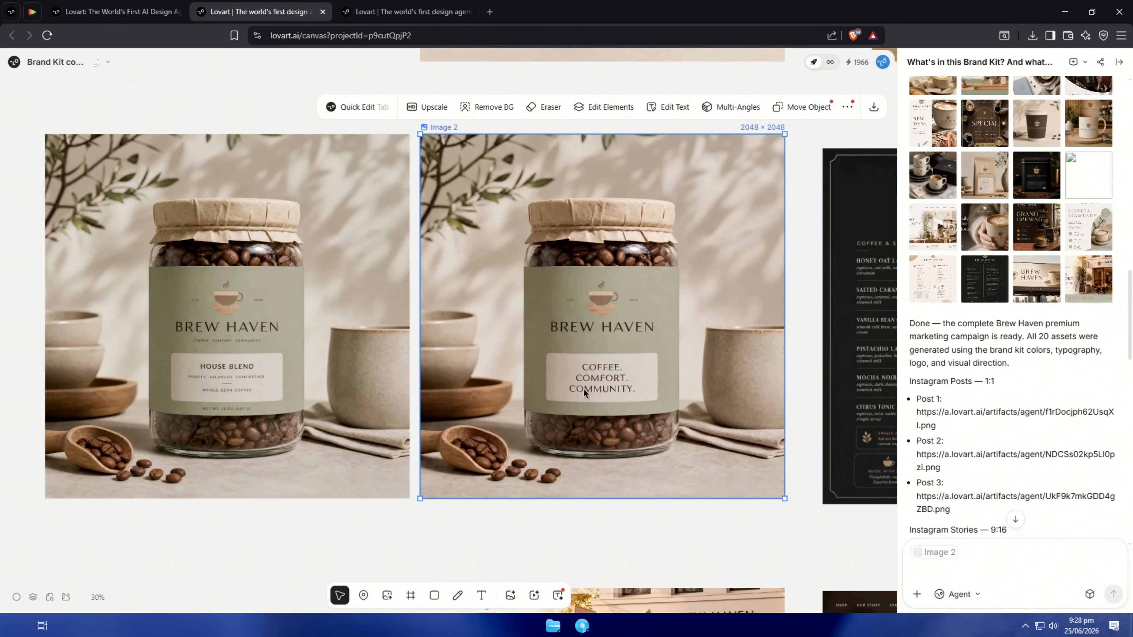
scroll(278, 378, "up", 2)
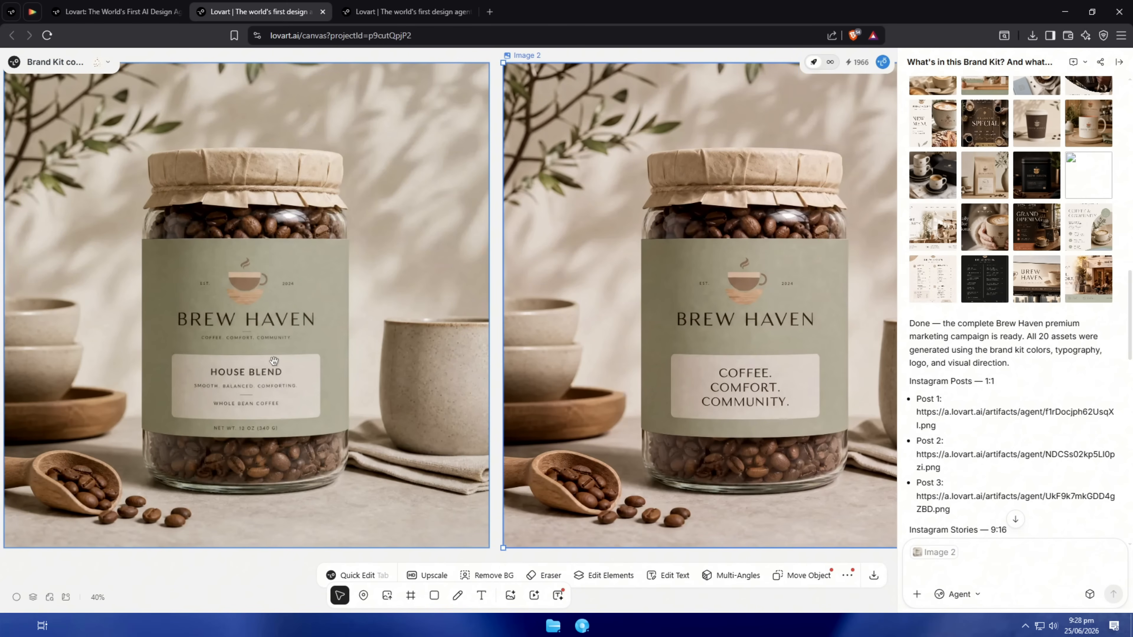
scroll(590, 415, "right", 3)
scroll(504, 415, "left", 1)
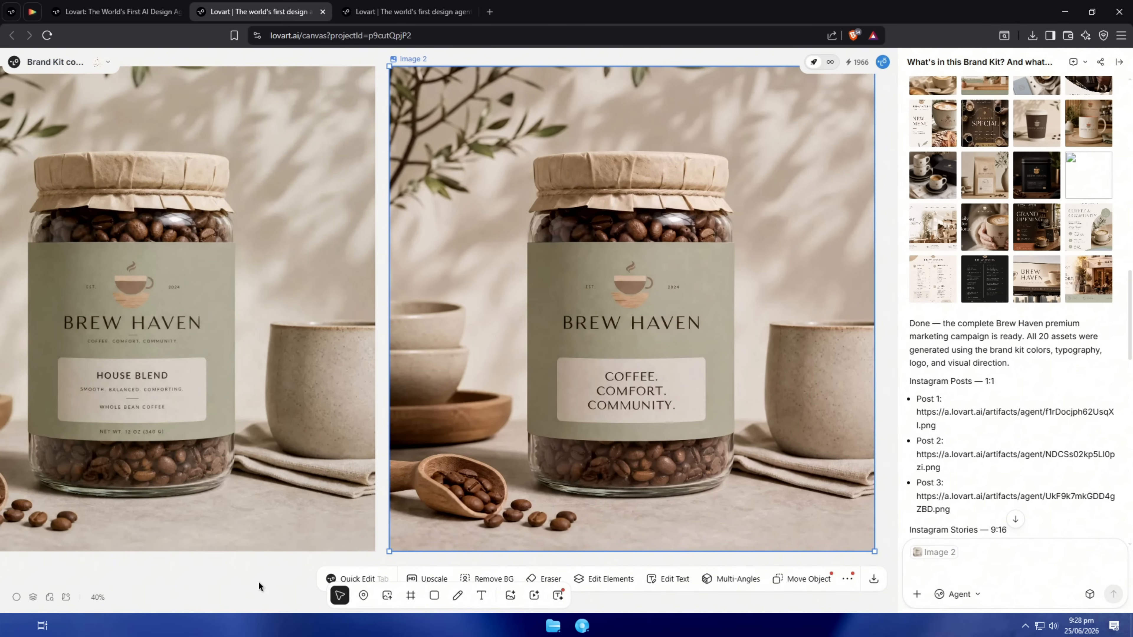
left_click(258, 581)
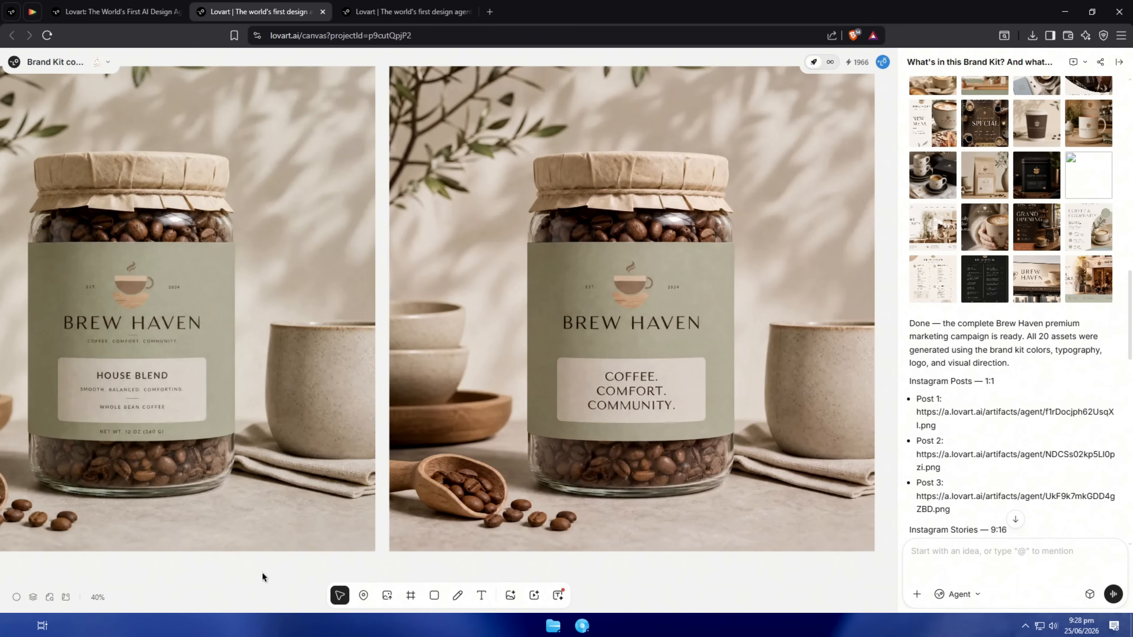
scroll(261, 572, "down", 1)
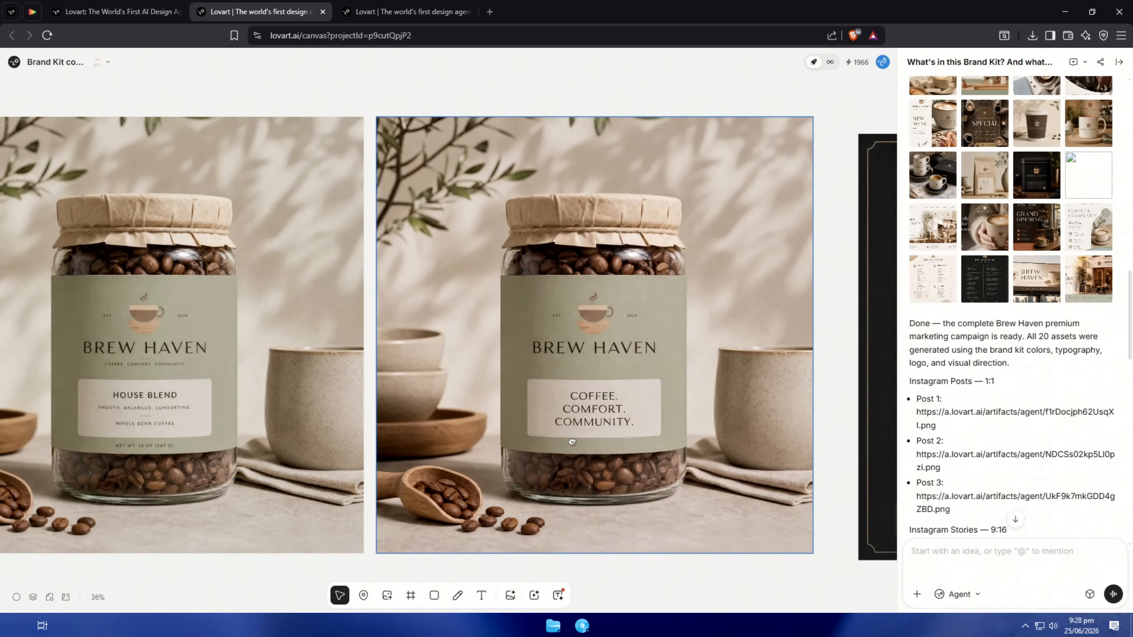
Select the Grand Opening poster in the campaign grid, switch to Video Gen and check that Seedance 2.0 is the chosen model.
key("shift+1")
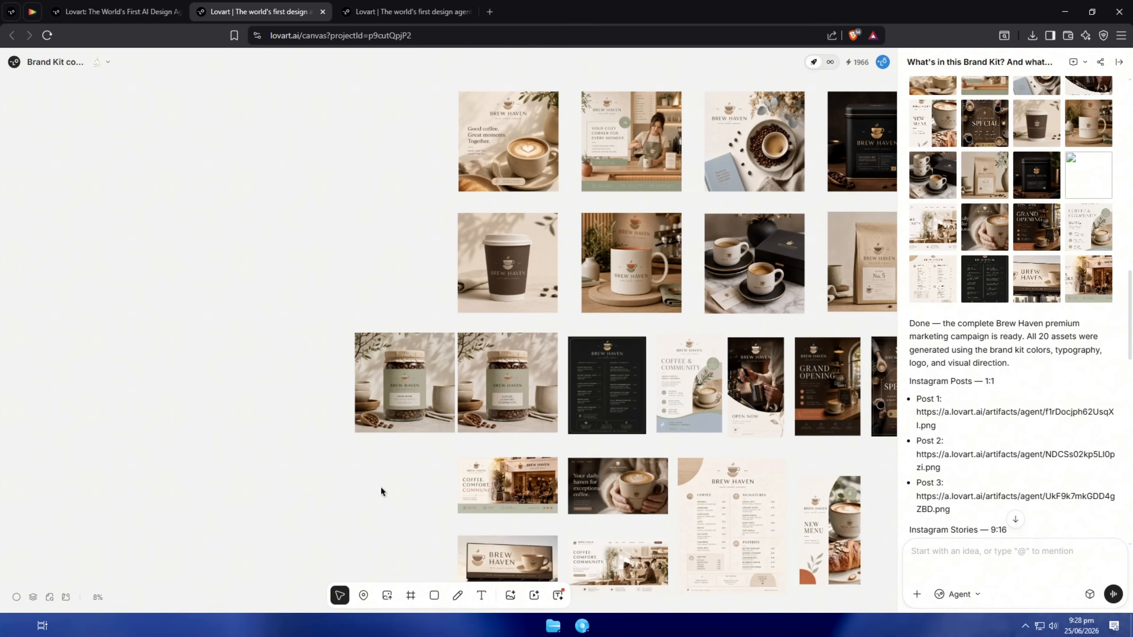
scroll(687, 473, "up", 4)
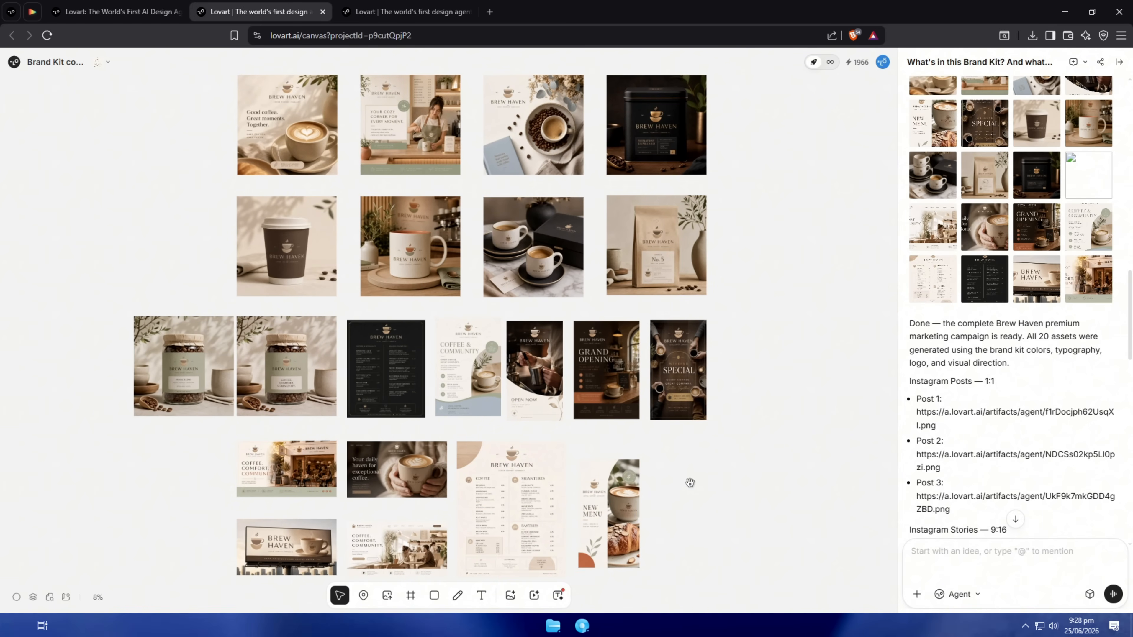
scroll(675, 468, "up", 4)
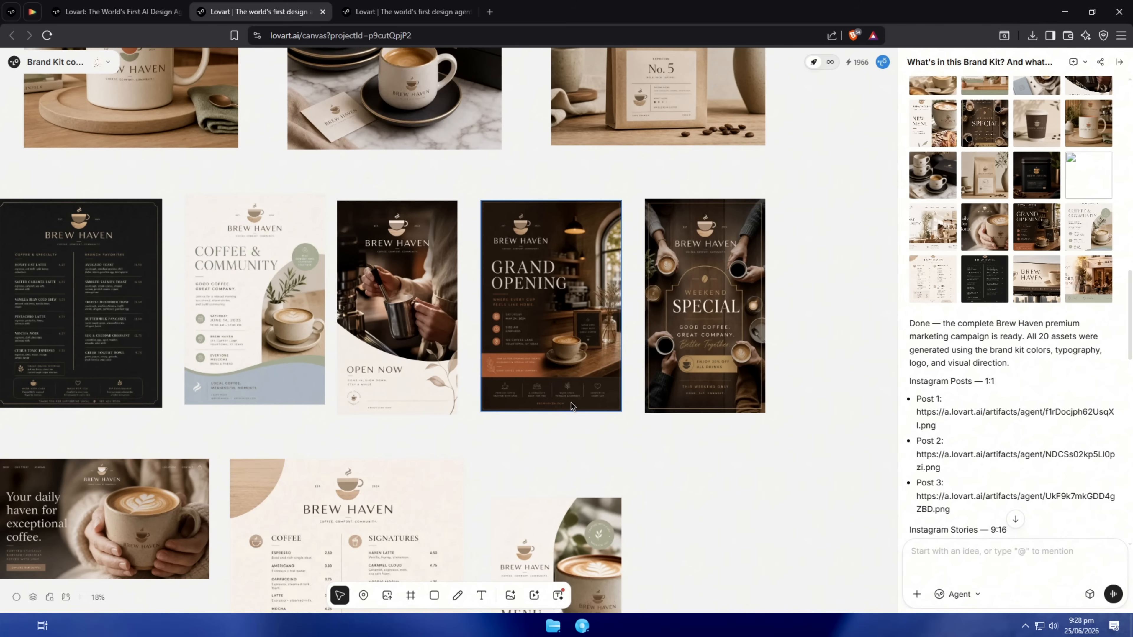
left_click(556, 380)
left_click(958, 594)
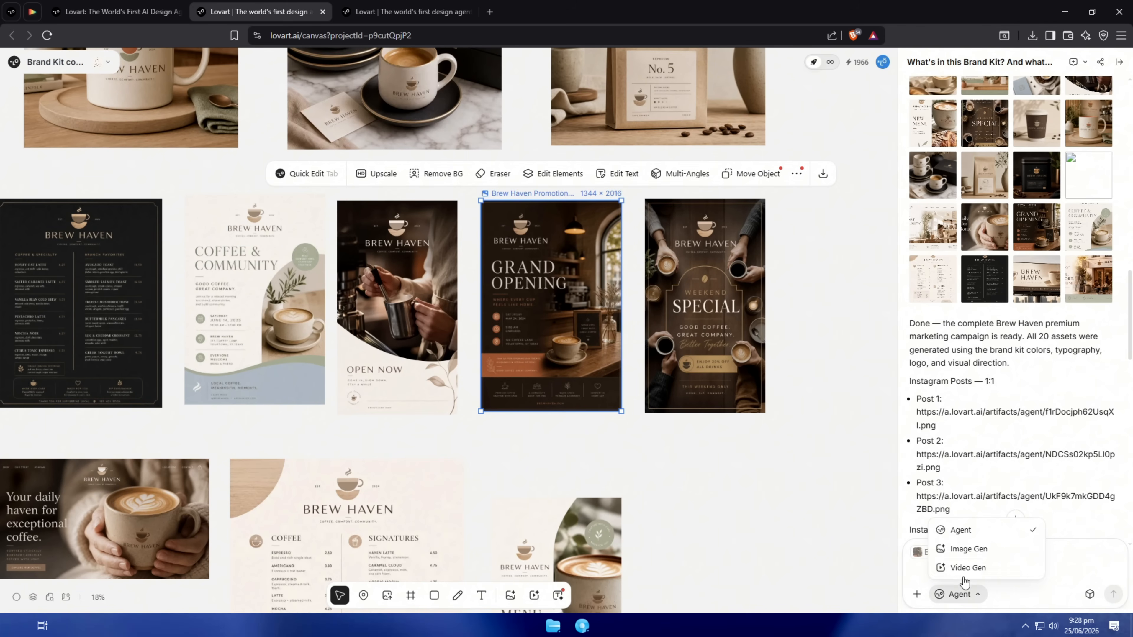
left_click(958, 566)
left_click(1085, 594)
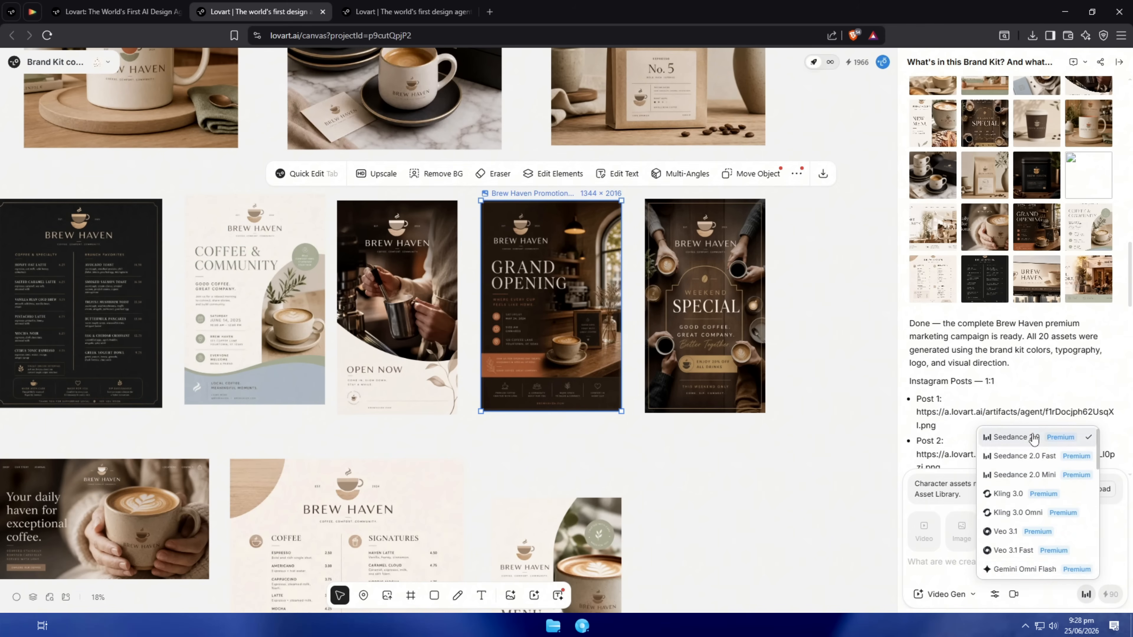
Set the video generation to 9:16 size, 1080p resolution and 15s duration.
left_click(995, 594)
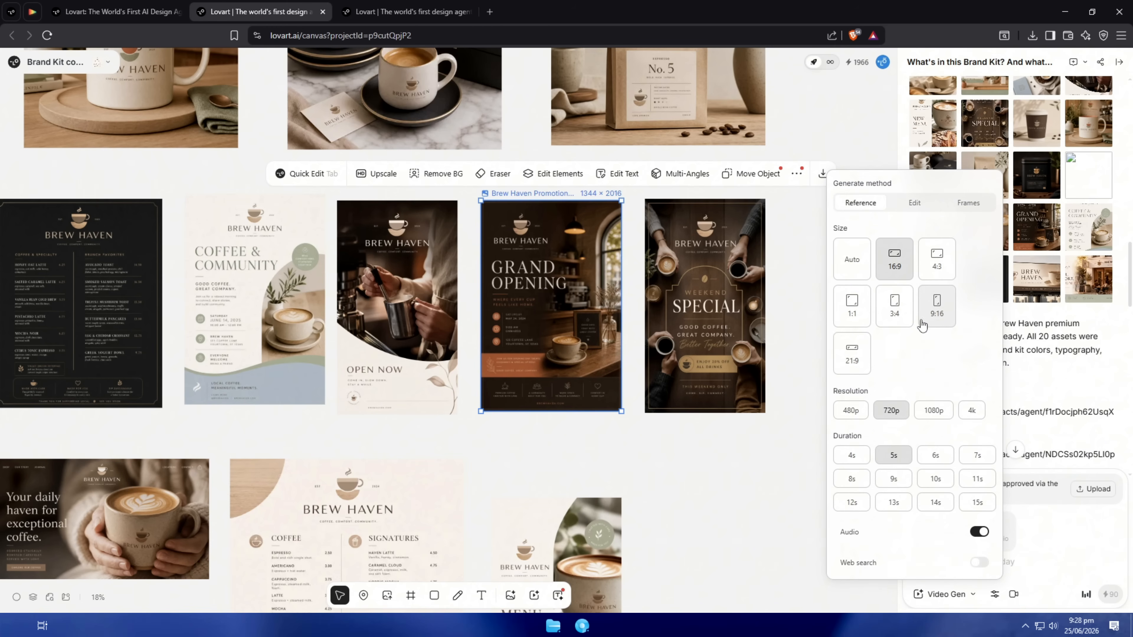
left_click(937, 307)
left_click(934, 410)
left_click(976, 503)
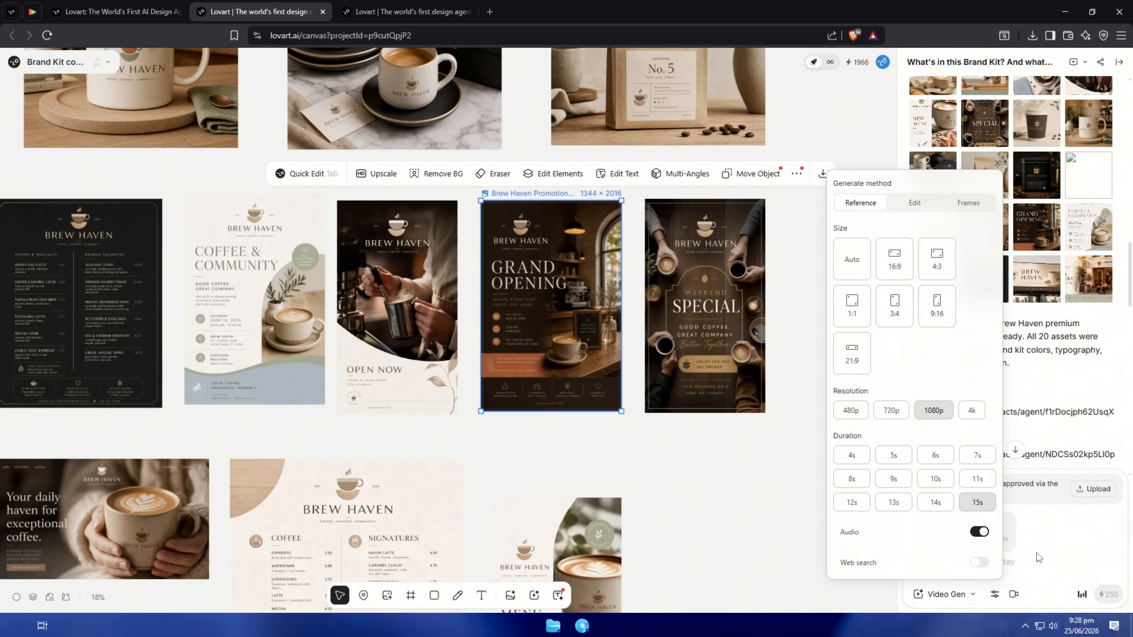
Enter a prompt converting the Brew Haven marketing visual into a premium 10-second vertical commercial for Instagram Reels and TikTok, and review its wording.
left_click(965, 569)
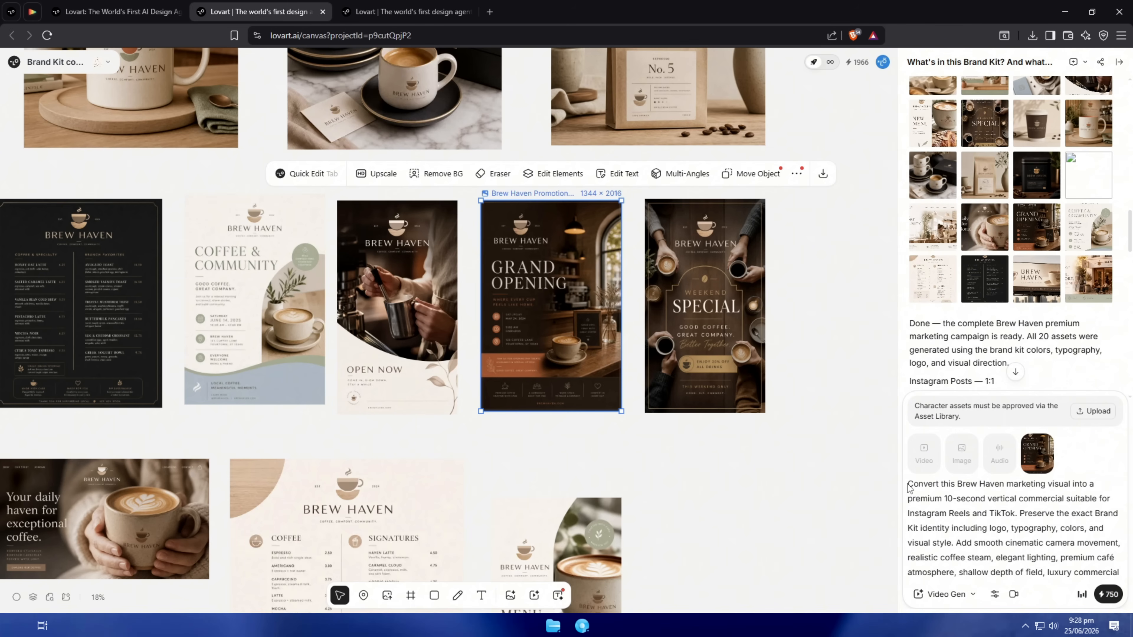
left_click_drag(931, 488, 1109, 491)
left_click(1108, 491)
left_click_drag(934, 502, 1120, 508)
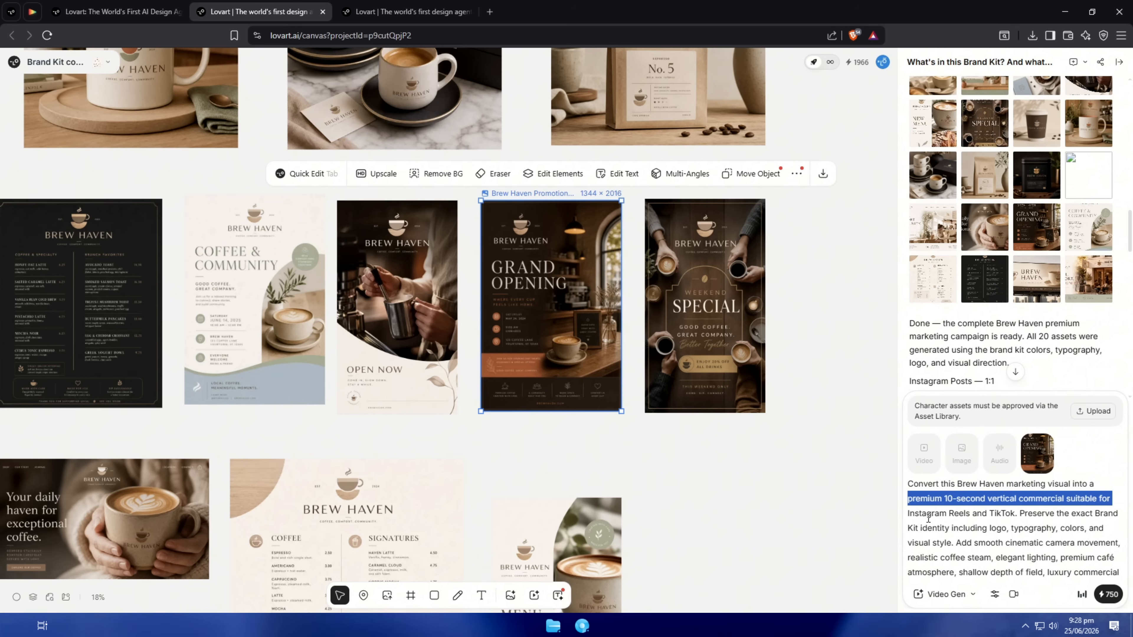
left_click(920, 515)
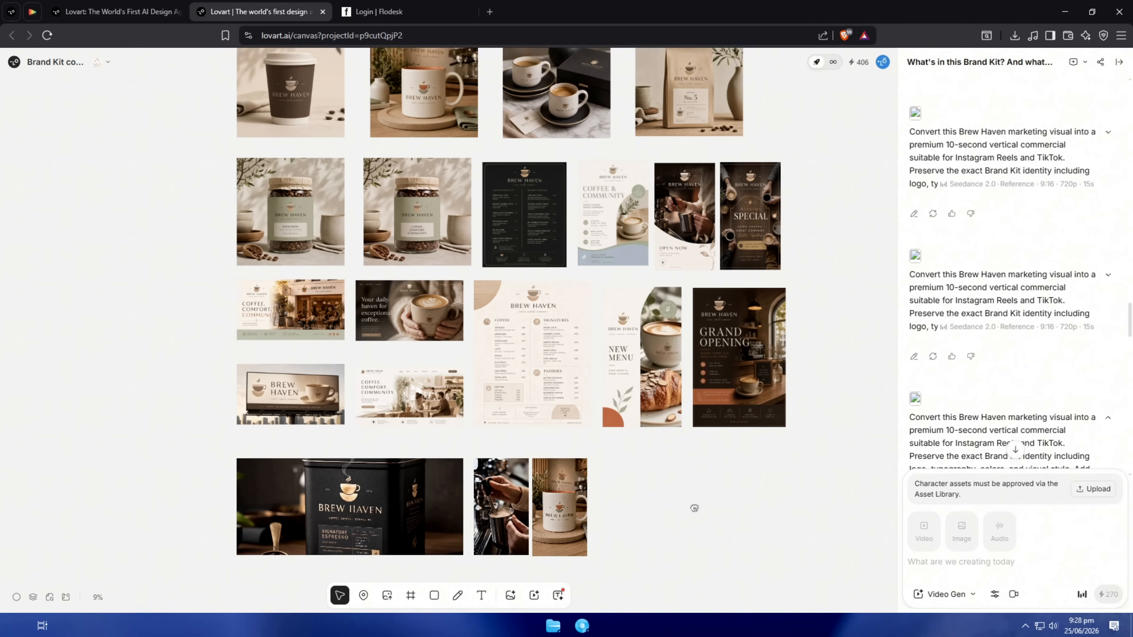
Examine the campaign's social posts, cup and packaging mockups, and both jar images up close.
scroll(707, 507, "up", 5)
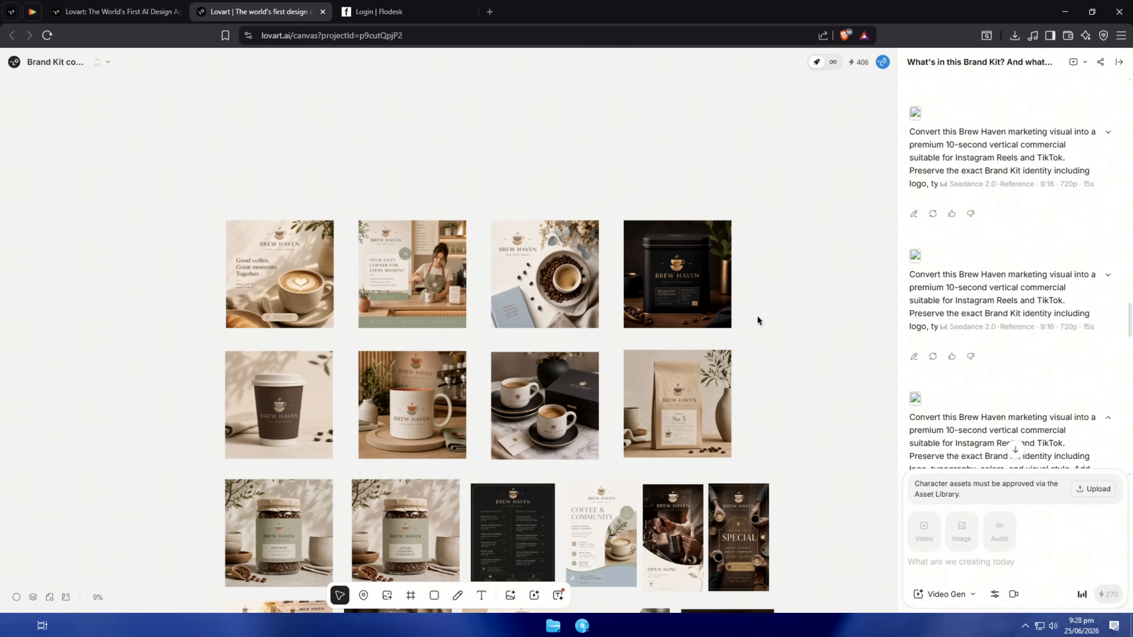
scroll(994, 321, "up", 10)
scroll(743, 325, "up", 1)
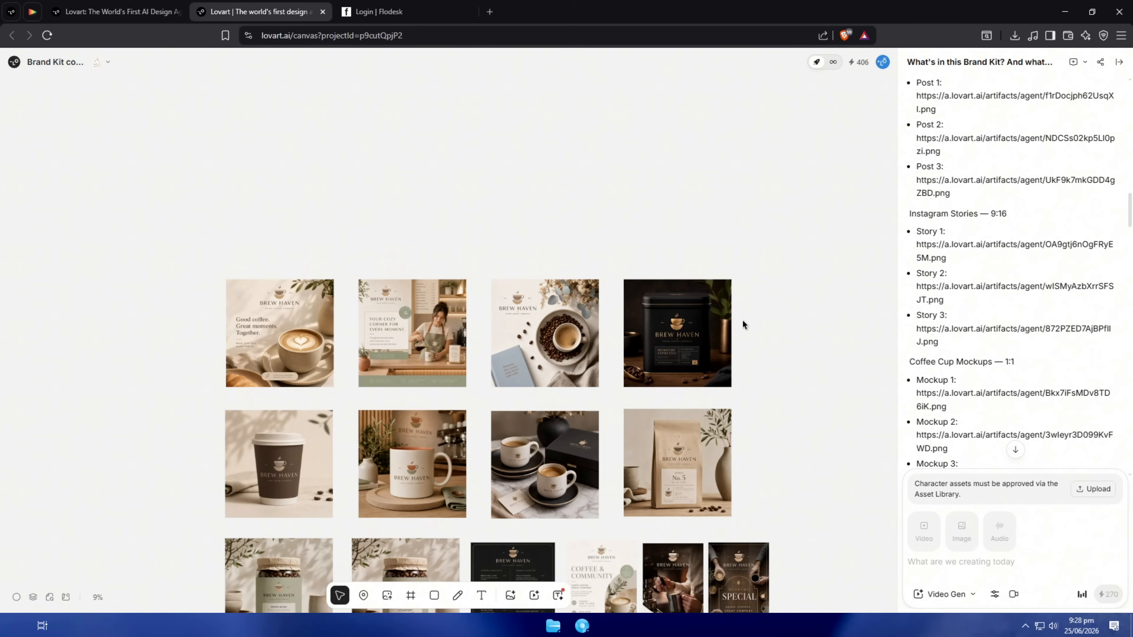
scroll(240, 333, "up", 5)
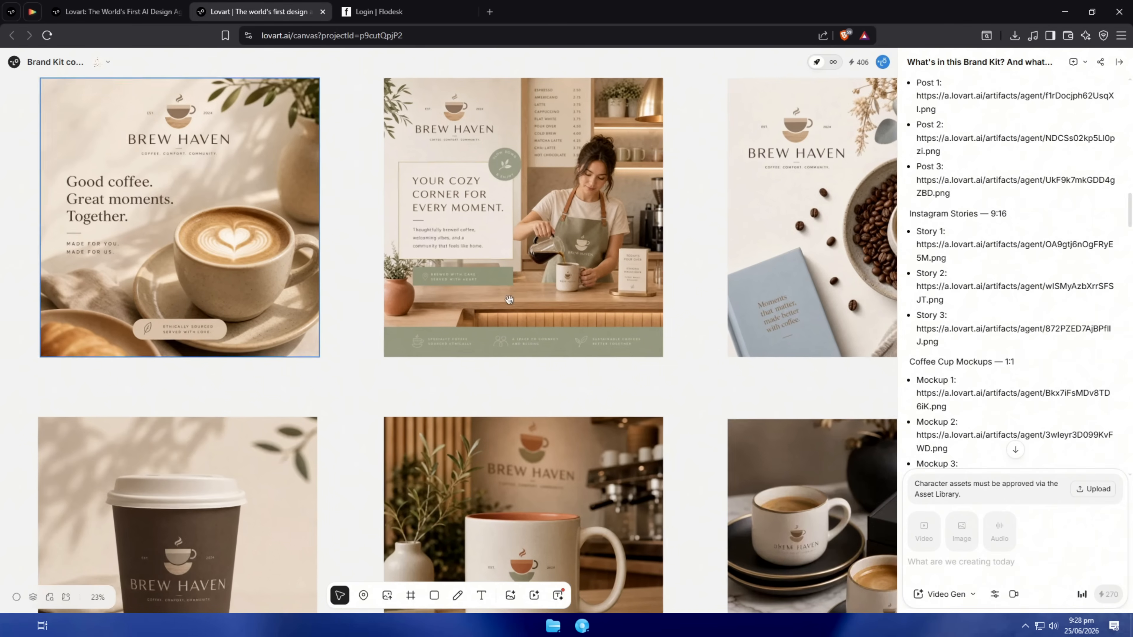
scroll(368, 328, "right", 8)
scroll(607, 371, "left", 3)
scroll(549, 384, "down", 6)
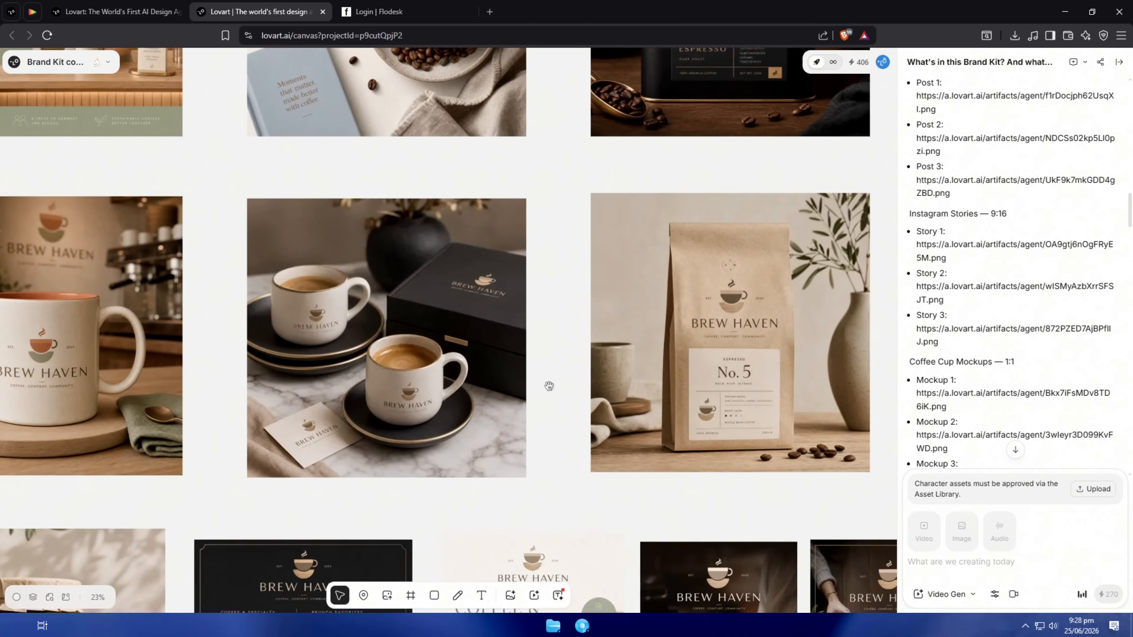
scroll(581, 393, "left", 5)
scroll(535, 375, "down", 7)
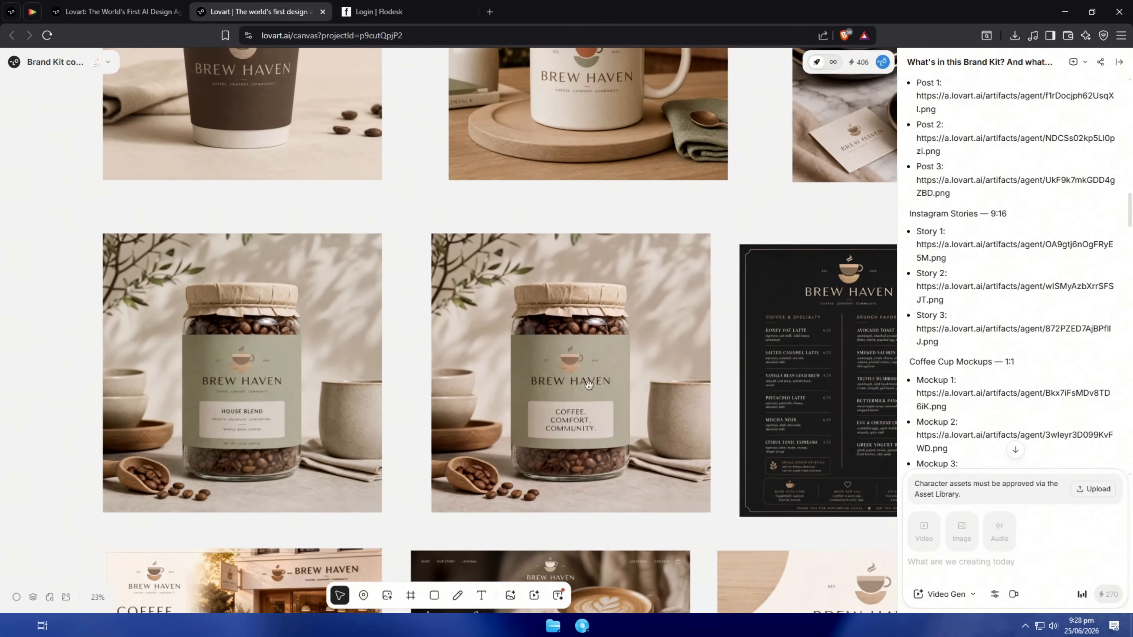
scroll(470, 359, "right", 2)
scroll(469, 359, "down", 5)
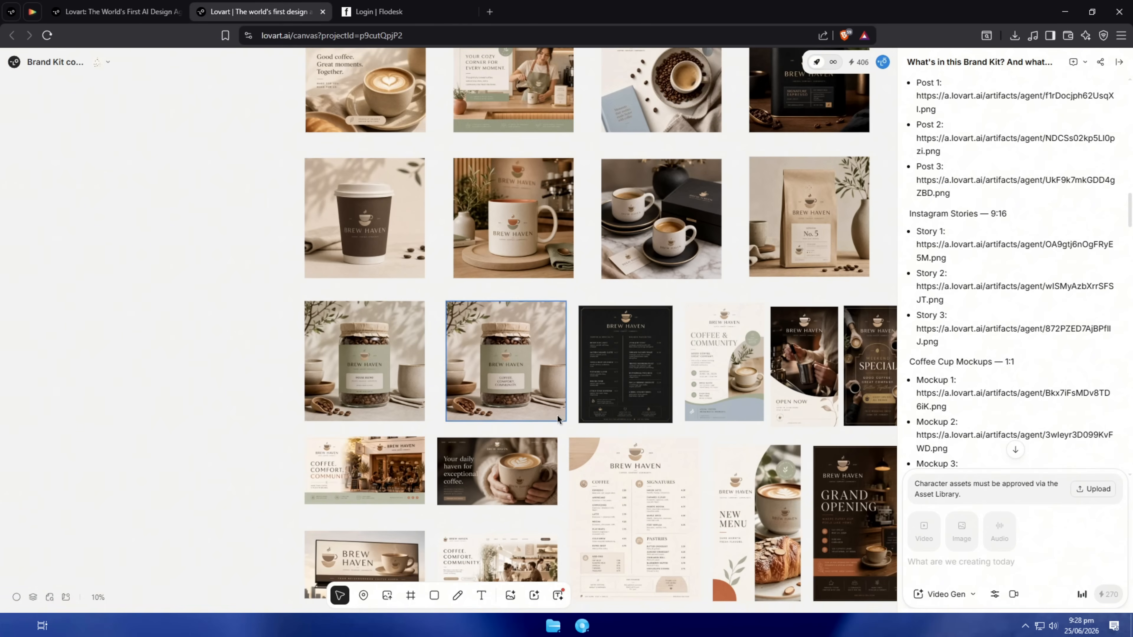
Preview the generated videos below the campaign grid and look over the posters and product mockups above them.
scroll(528, 244, "down", 2)
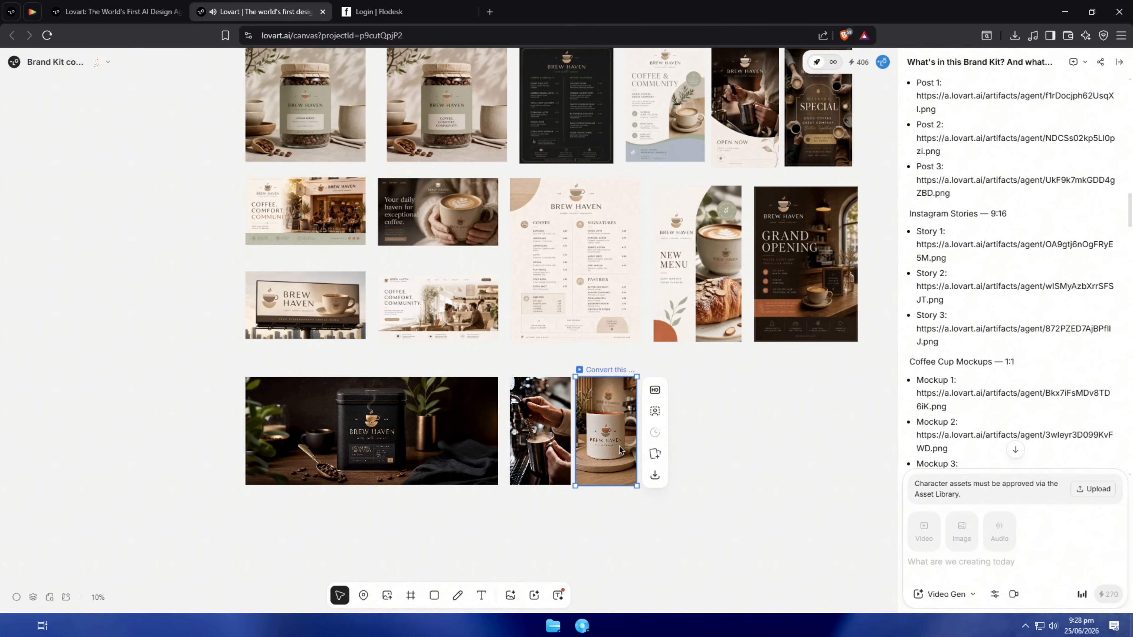
scroll(675, 423, "up", 2)
left_click_drag(714, 405, 706, 593)
scroll(710, 499, "down", 2)
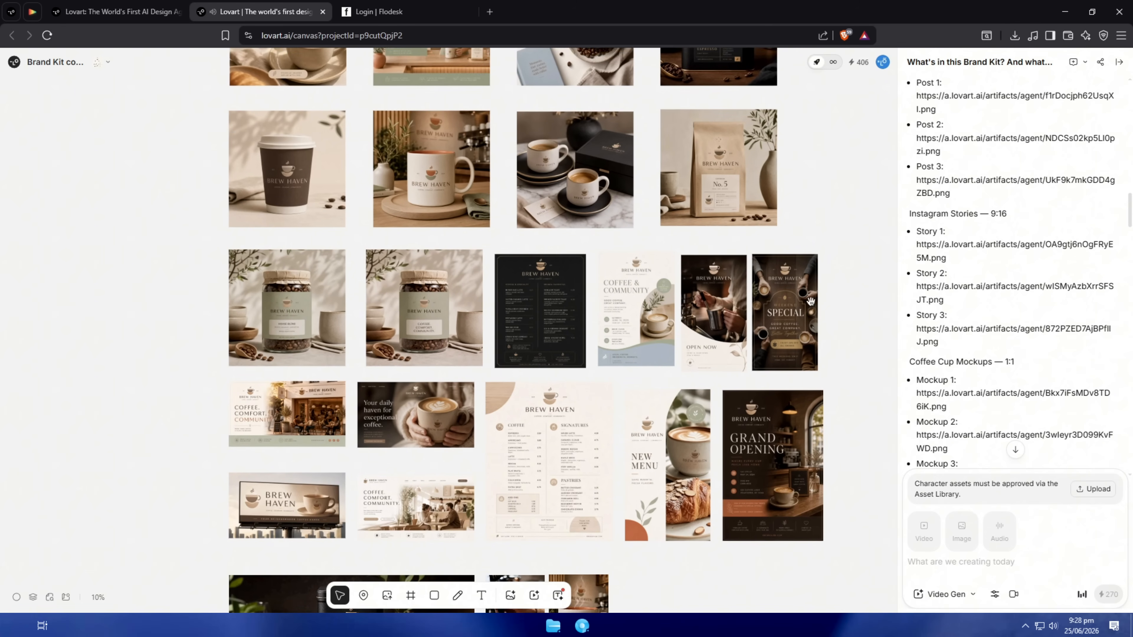
left_click_drag(829, 280, 806, 413)
left_click_drag(814, 285, 876, 325)
scroll(816, 315, "up", 3)
left_click_drag(763, 319, 795, 338)
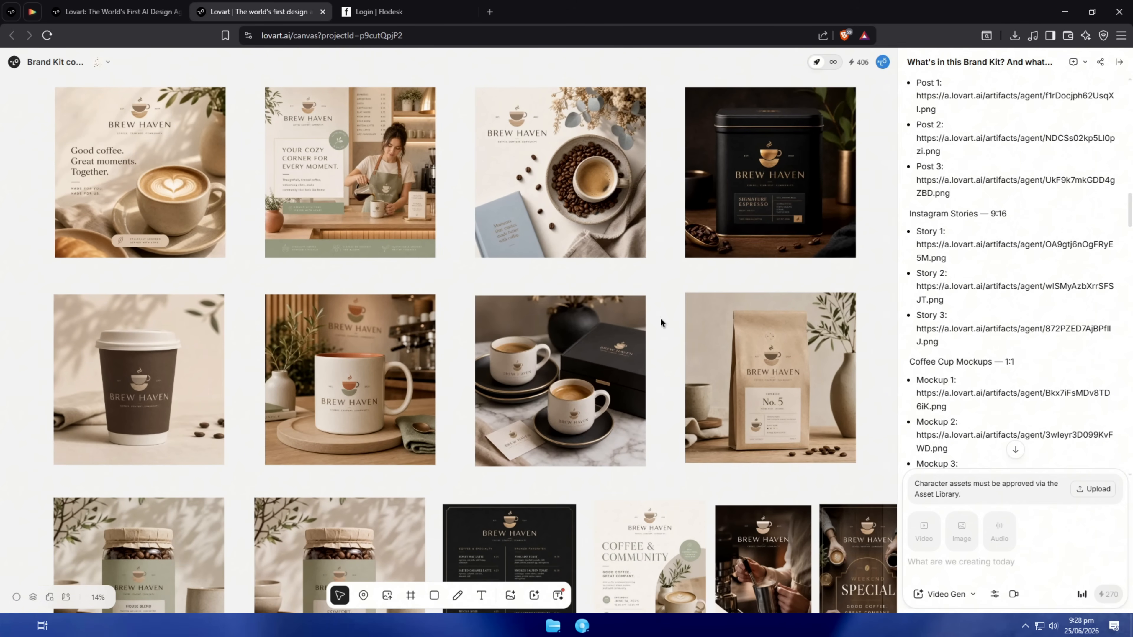
Review the campaign's menus, posters, banners and videos row by row, and return to the Brew Haven Brand Kit page.
scroll(660, 322, "down", 5)
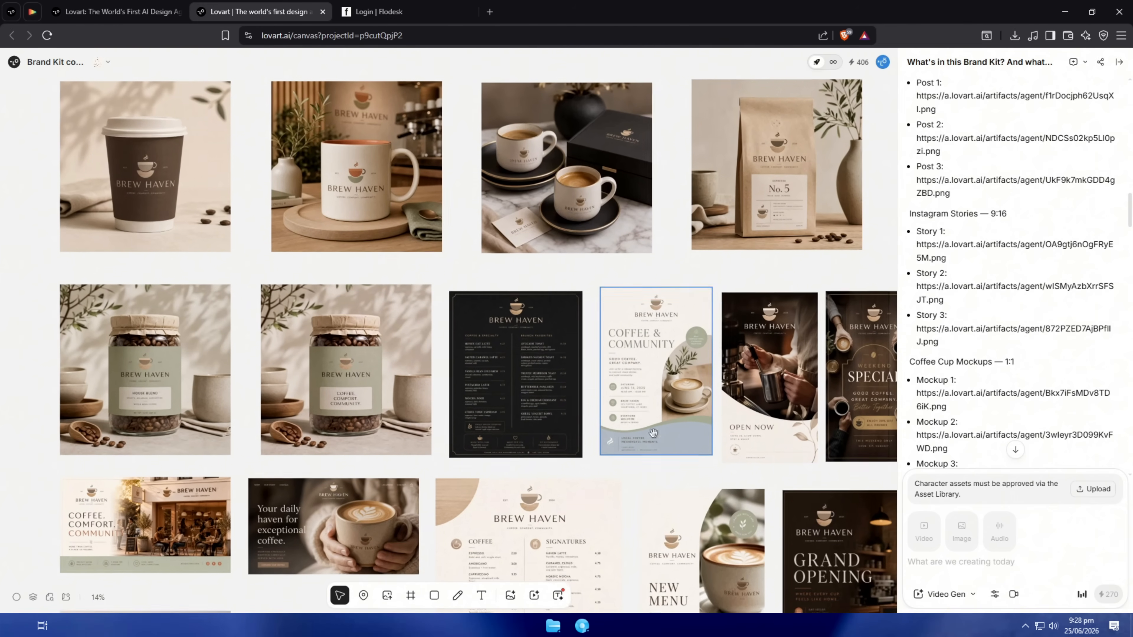
scroll(653, 433, "down", 5)
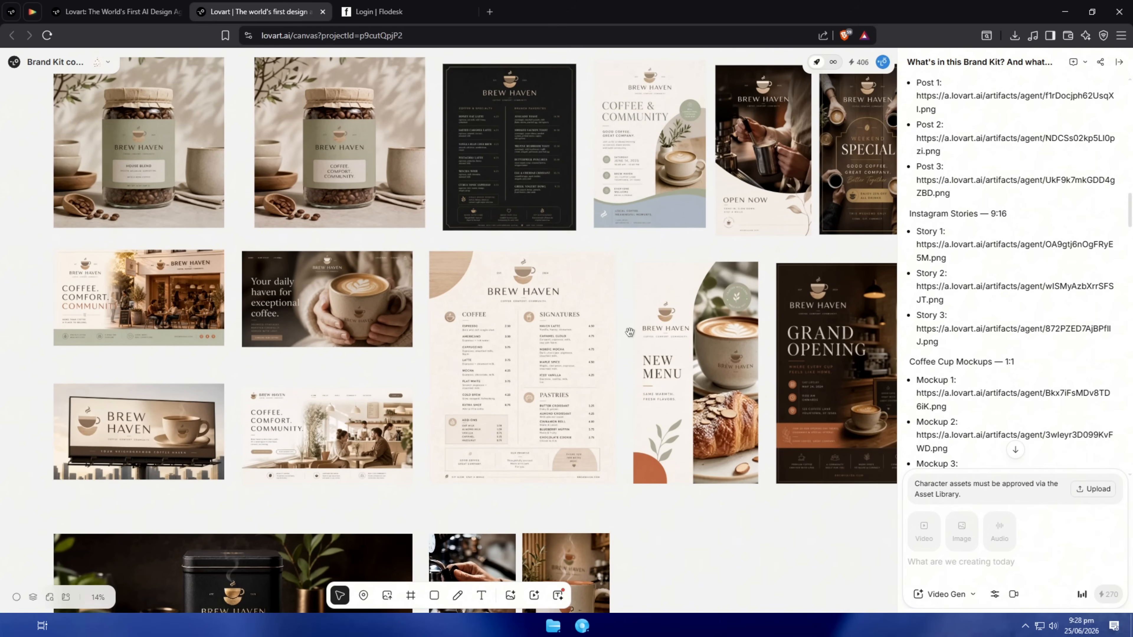
left_click_drag(629, 332, 629, 326)
left_click_drag(618, 447, 566, 377)
scroll(563, 382, "down", 1)
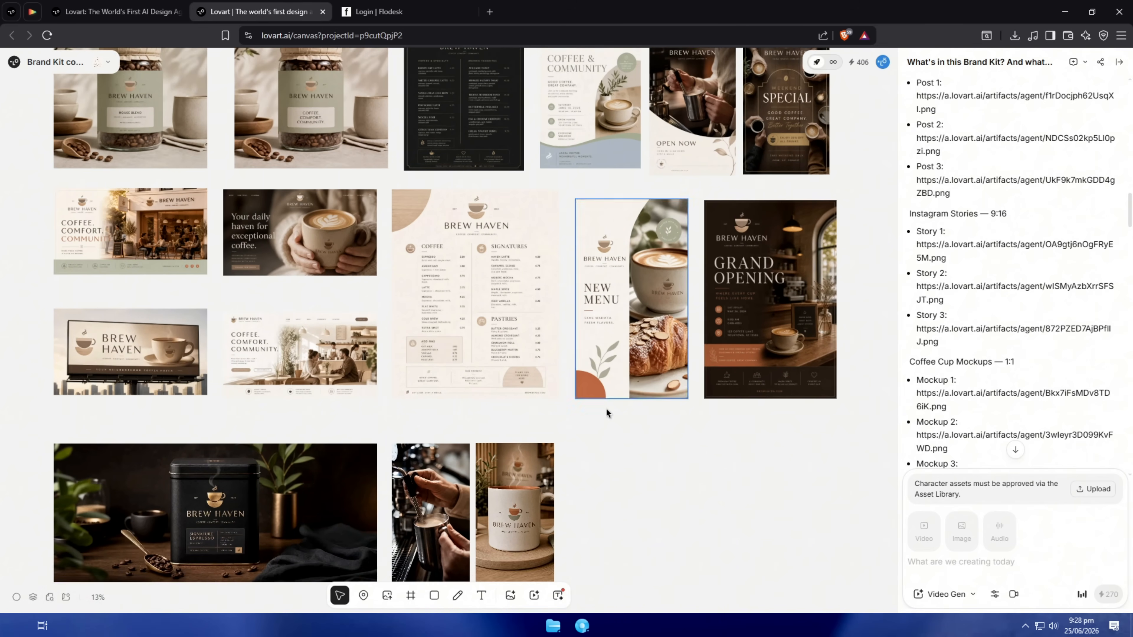
scroll(606, 413, "down", 2)
left_click(116, 12)
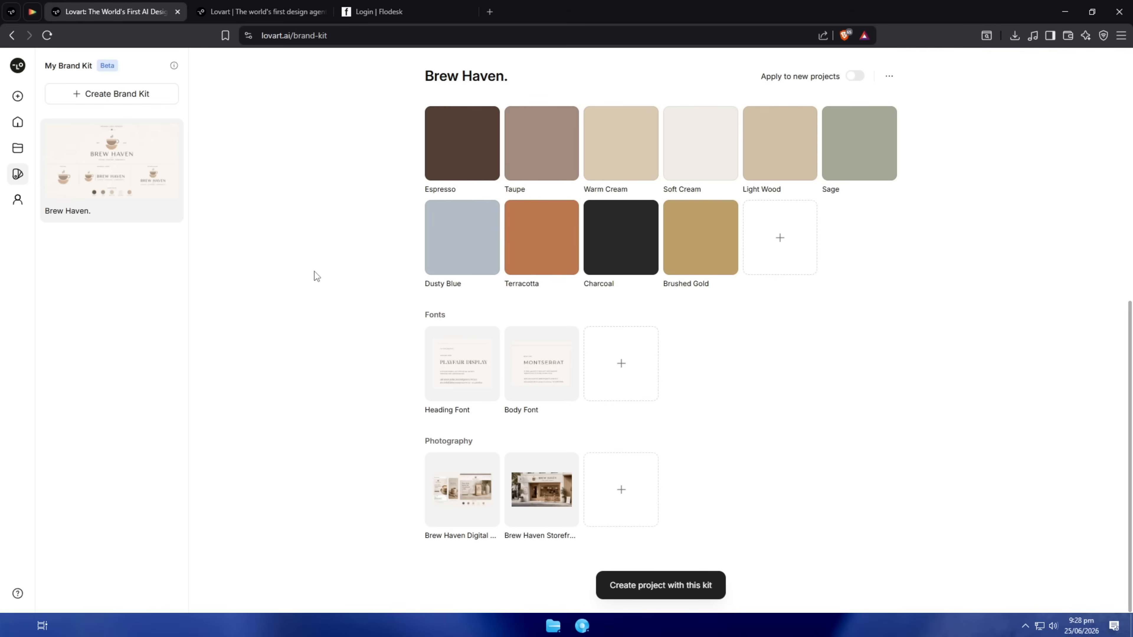